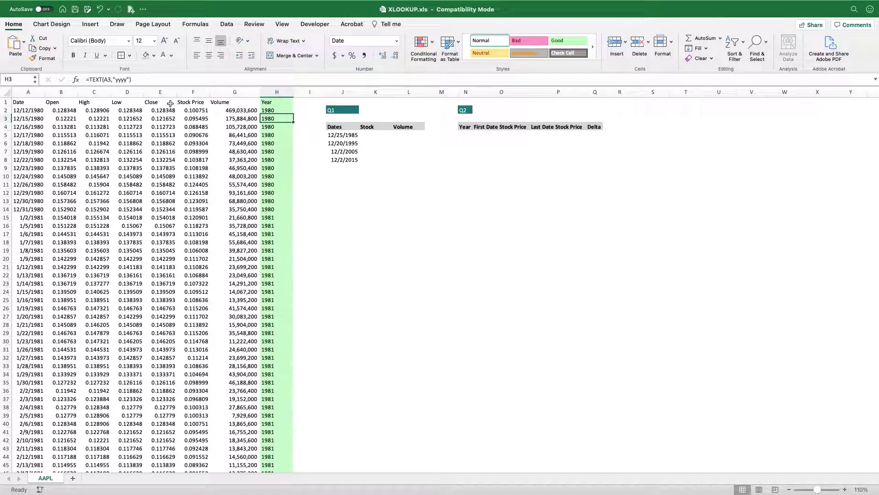
Change the Q1 header in K4 from 'Stock' to 'Stock Price'
left_click(193, 102)
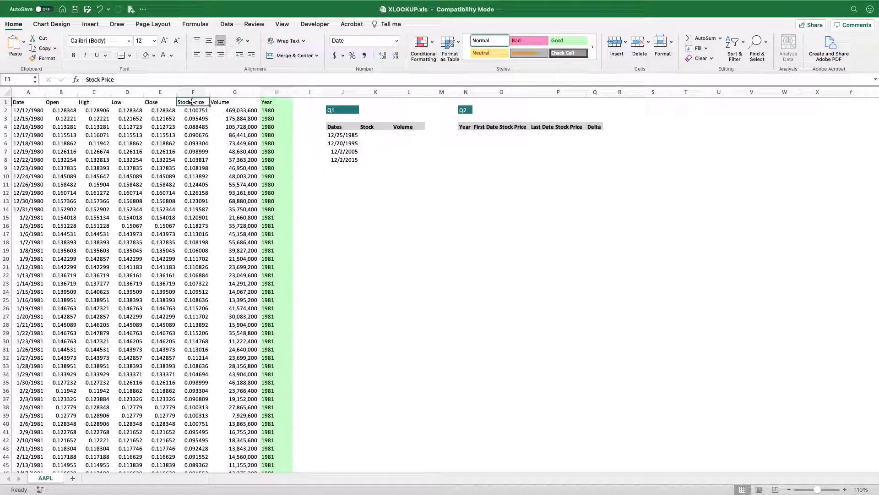
left_click(220, 151)
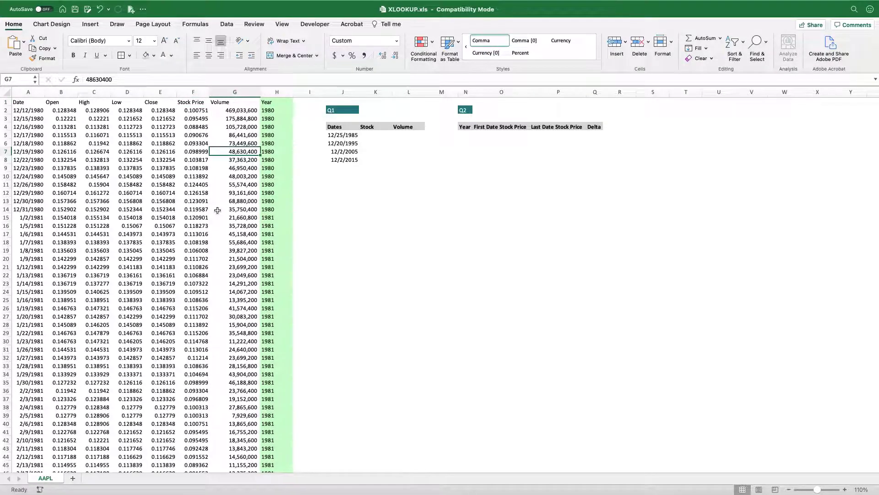
scroll(217, 210, "right", 5)
scroll(217, 210, "down", 1)
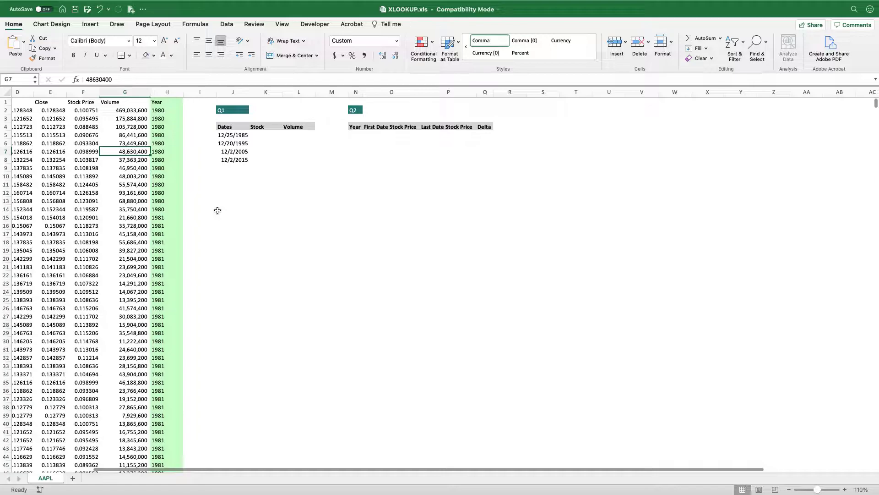
left_click(268, 126)
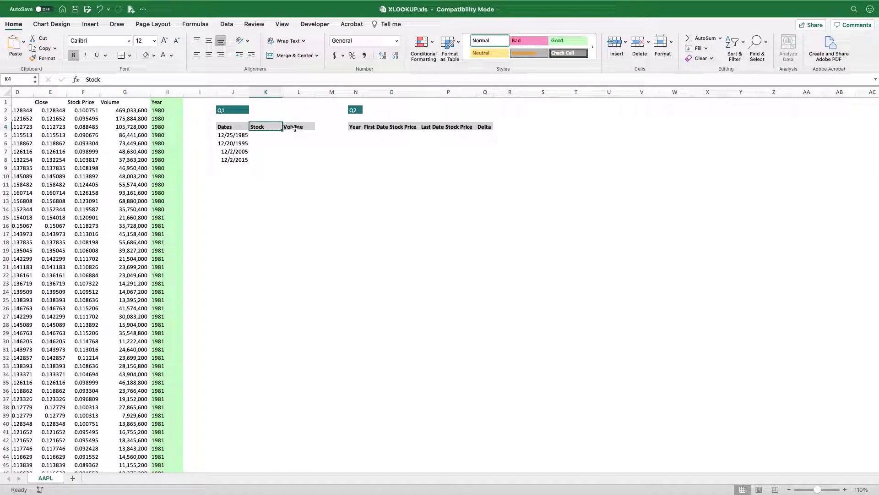
double_click(269, 126)
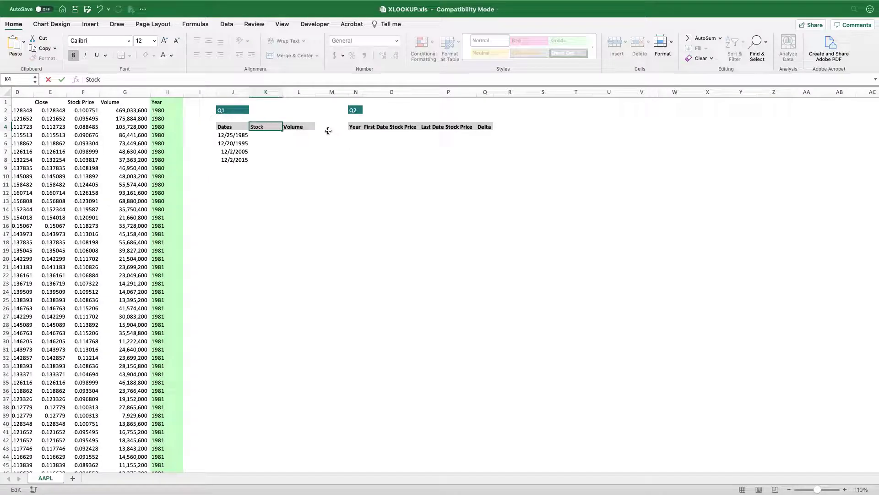
type("Price")
key("Return")
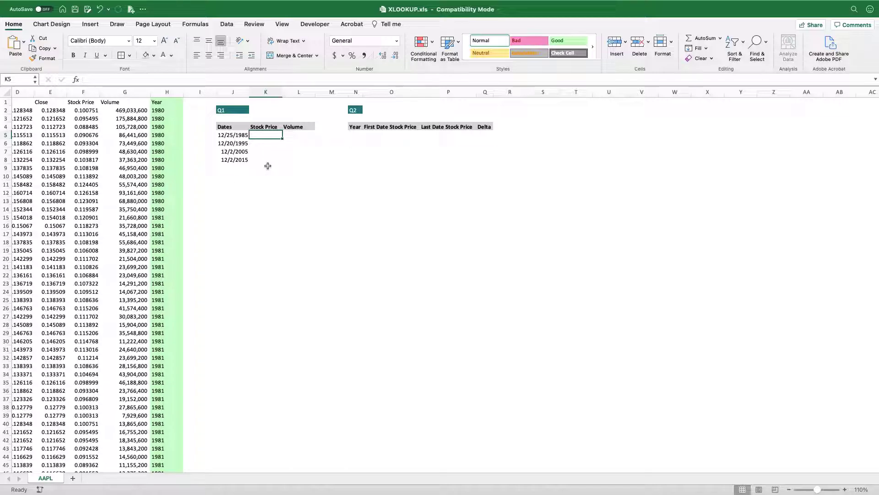
Begin K5's formula as =XLOOKUP(J5,$A$2:$A$10248, with the date range locked absolute
type("=xloo")
key("Tab")
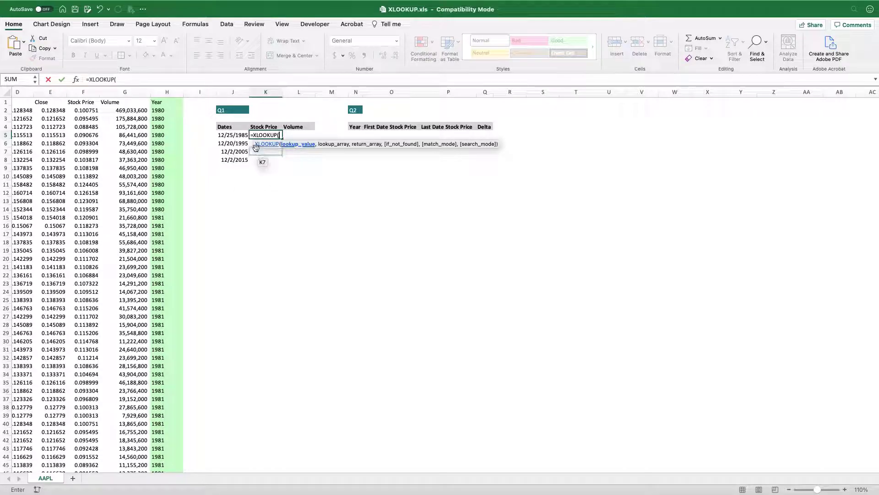
left_click(241, 135)
type(",")
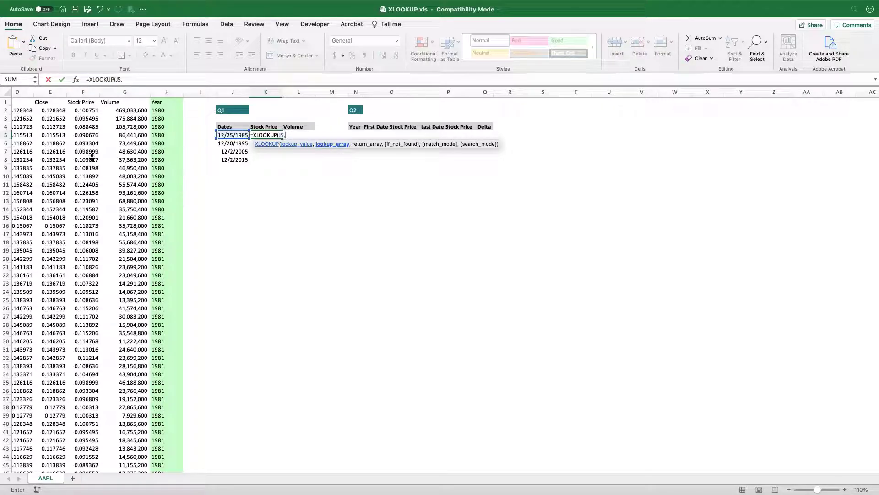
scroll(94, 158, "left", 4)
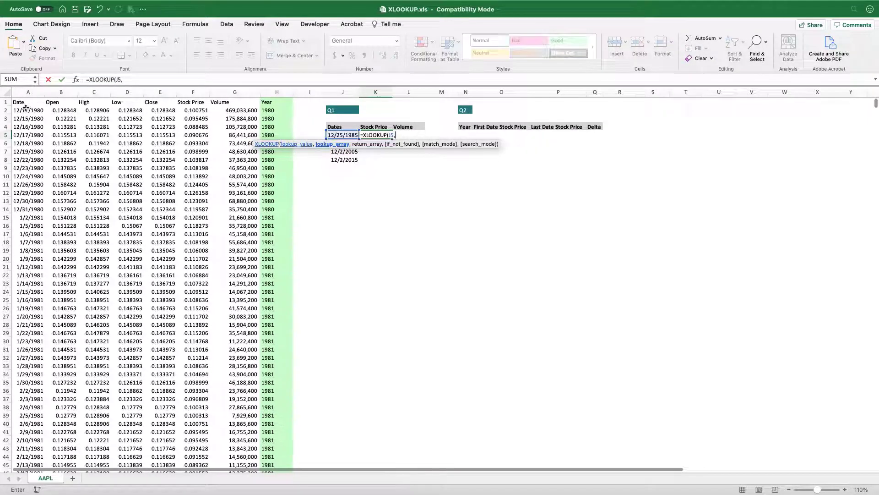
left_click(29, 110)
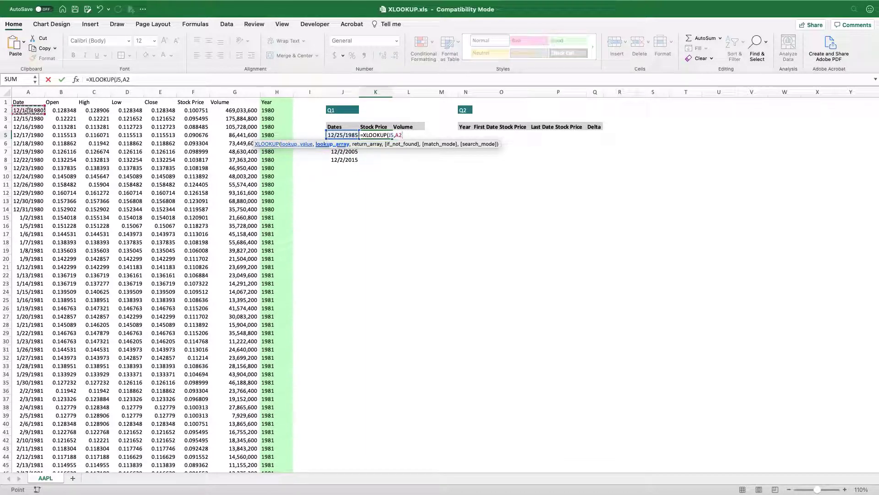
key("ctrl+shift+Down")
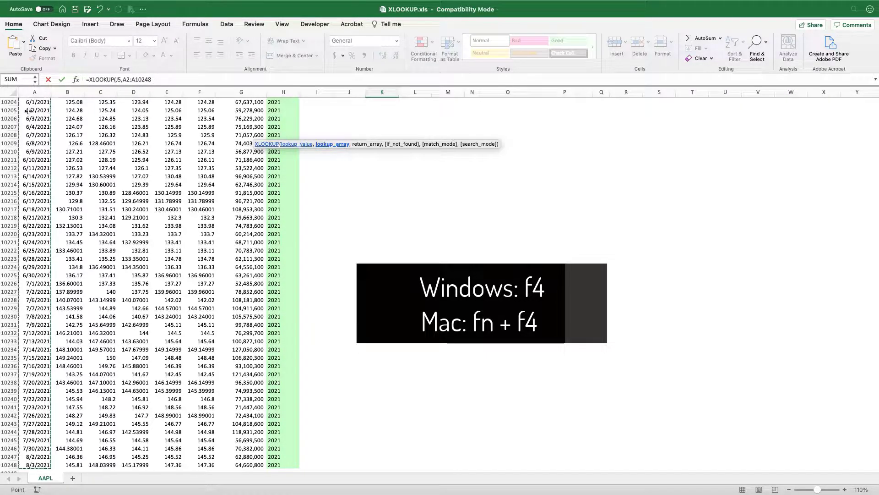
key("F4")
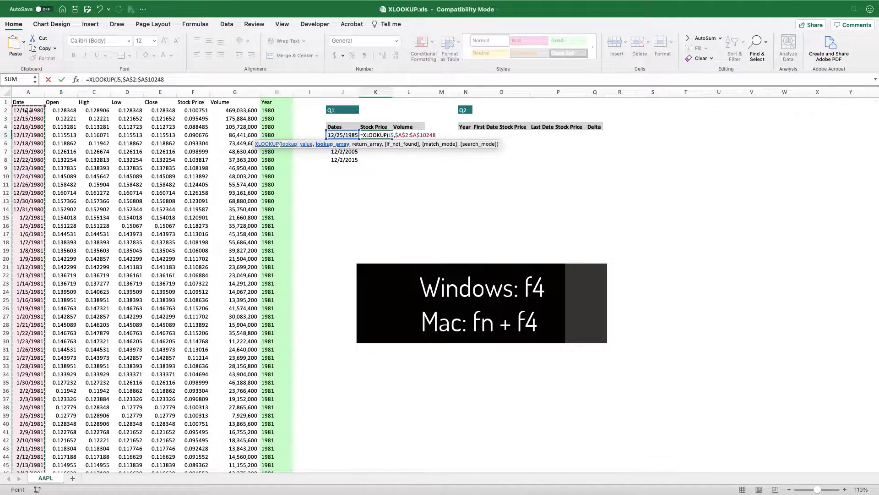
type(",")
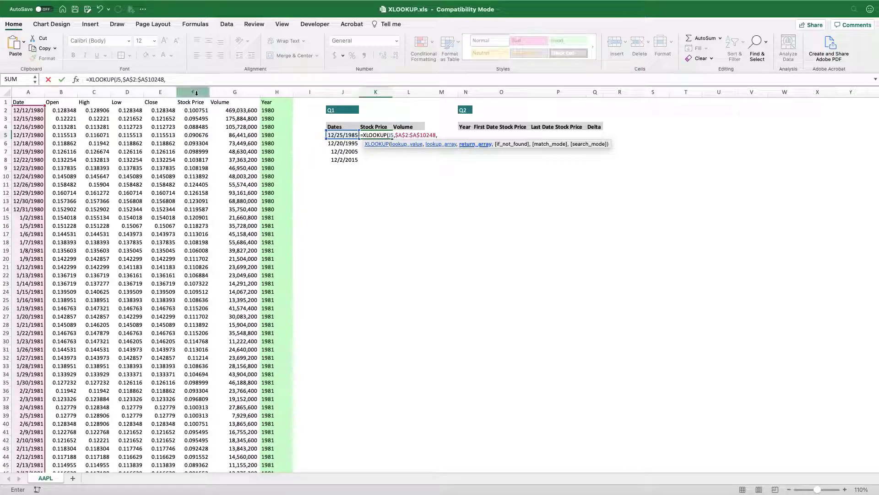
Complete K5 as =XLOOKUP(J5,$A$2:$A$10248,$F$2:$F$10248,"NOT FOUND",0) and enter it
left_click(191, 110)
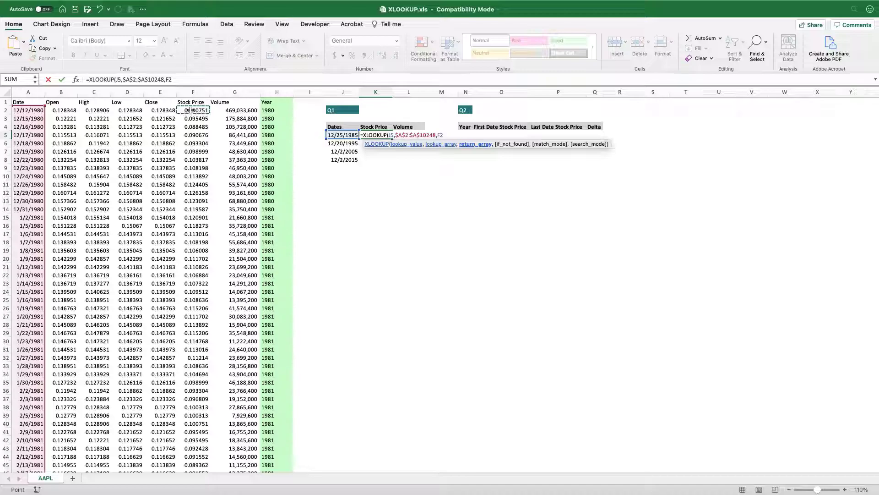
key("ctrl+shift+Down")
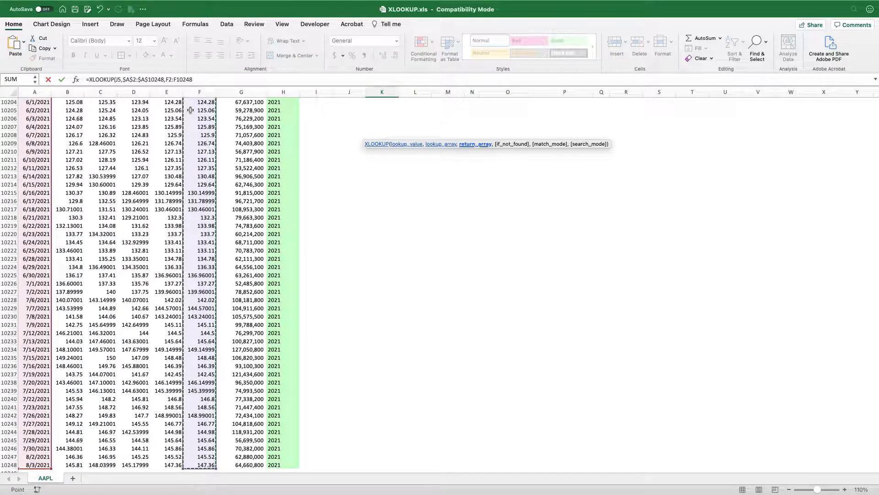
key("F4")
type(",")
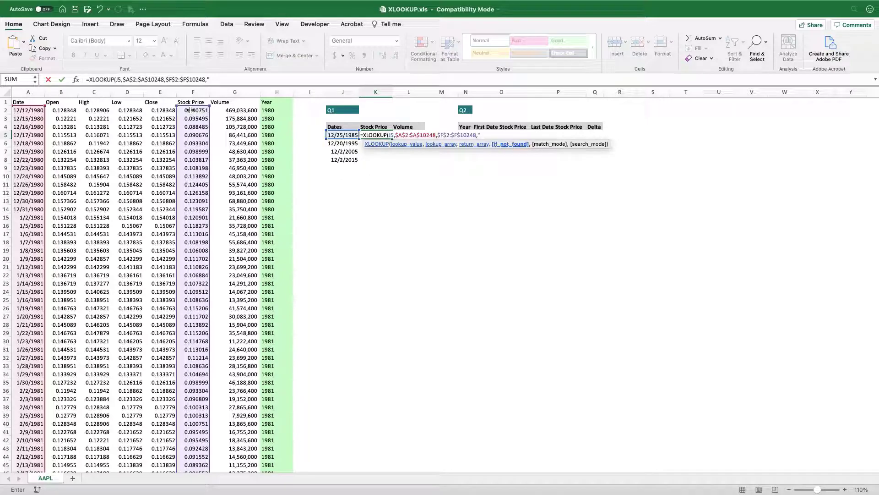
type("NOT FOUND\",")
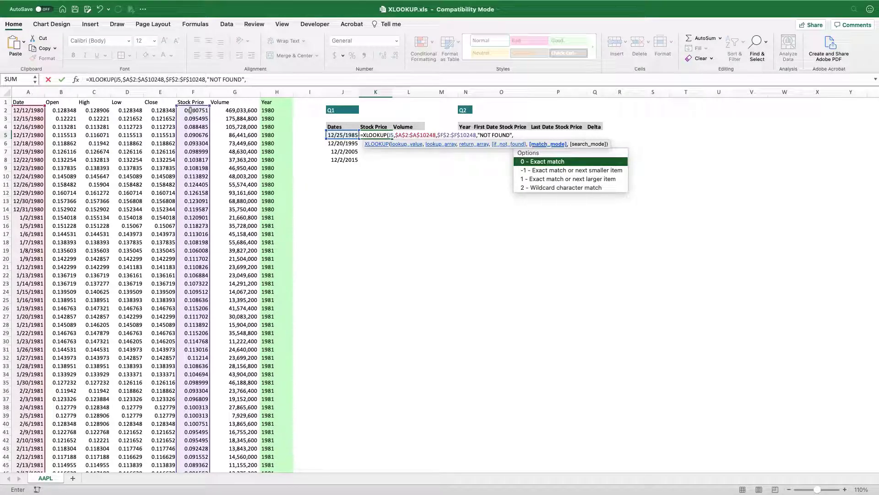
type("0")
type(")")
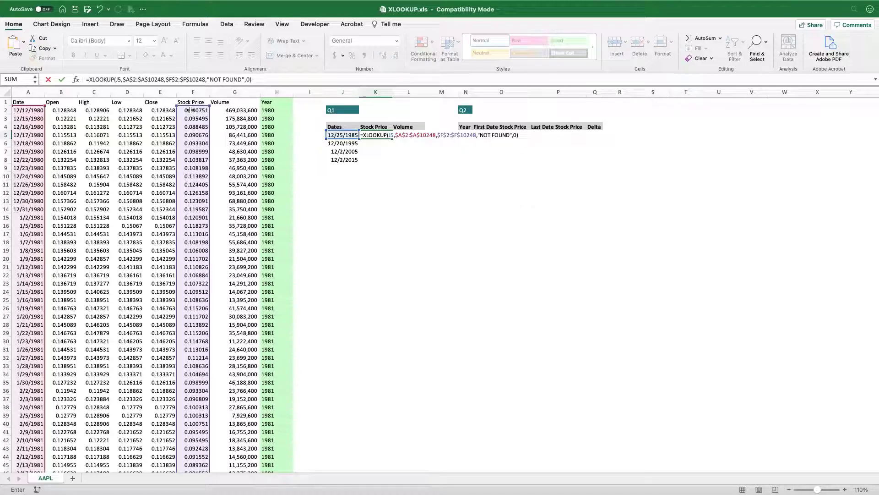
key("Return")
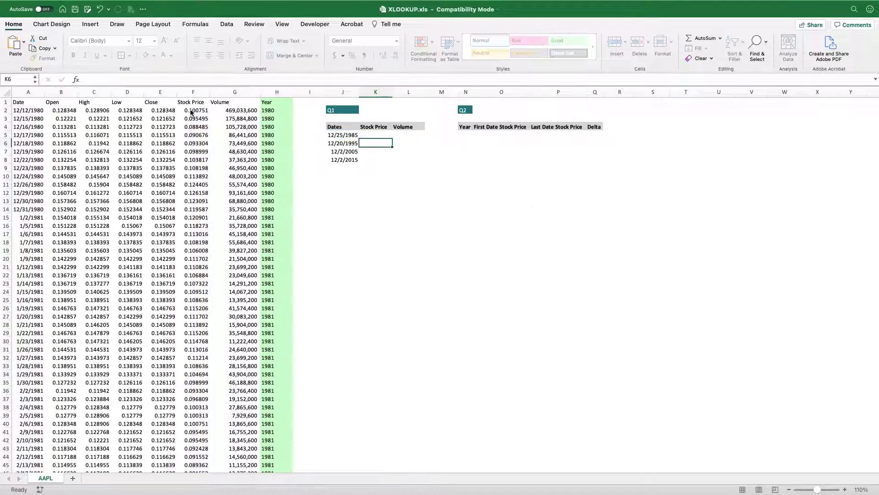
Fill K5's Stock Price lookup down to K8 and review the results
left_click(374, 135)
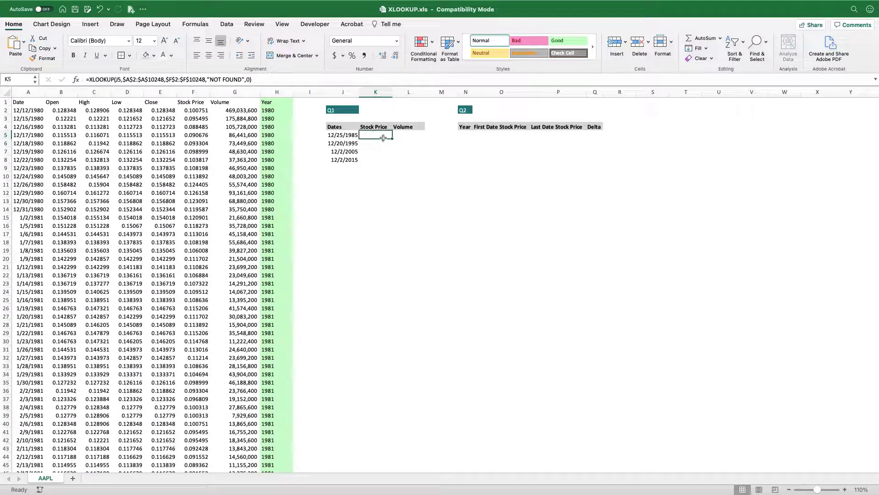
left_click_drag(390, 137, 390, 160)
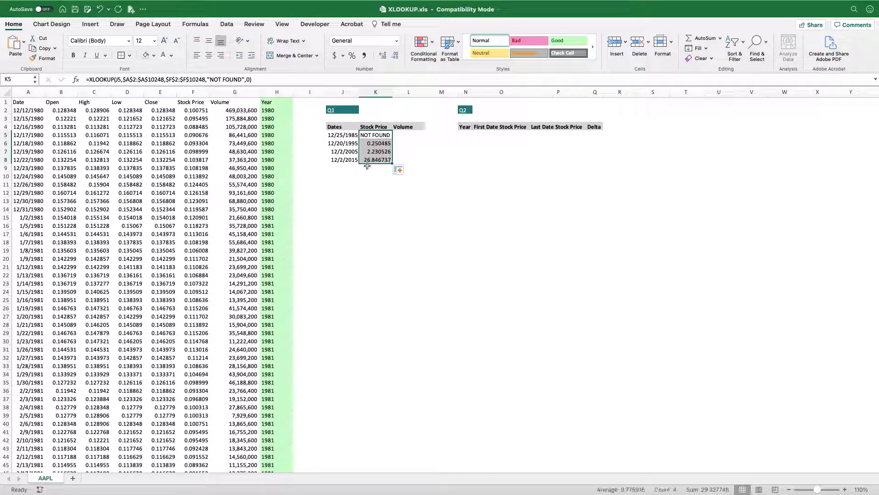
left_click(378, 168)
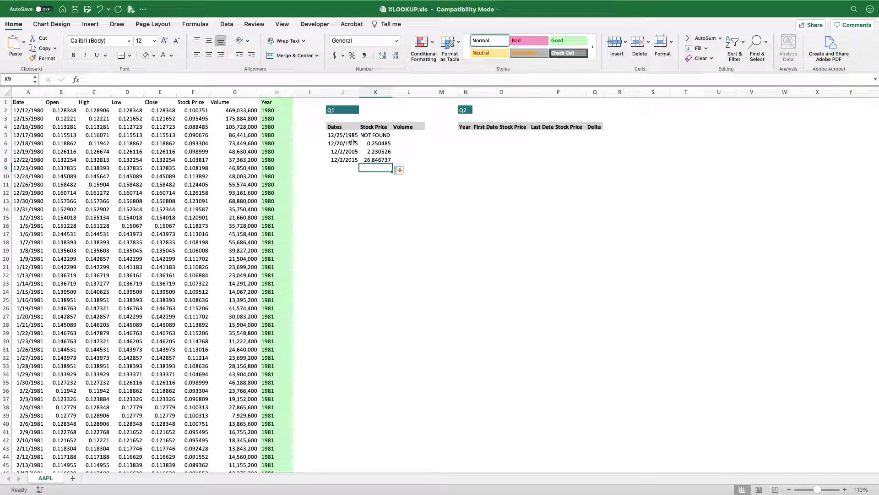
left_click(374, 136)
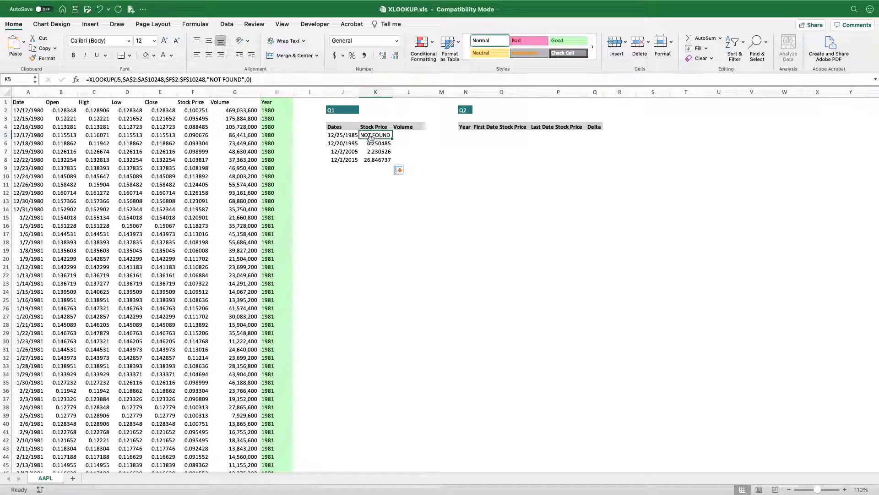
key("ctrl+Down")
Copy K5's lookup formula for reuse in the Volume cell L5
left_click(376, 135)
key("cmd+c")
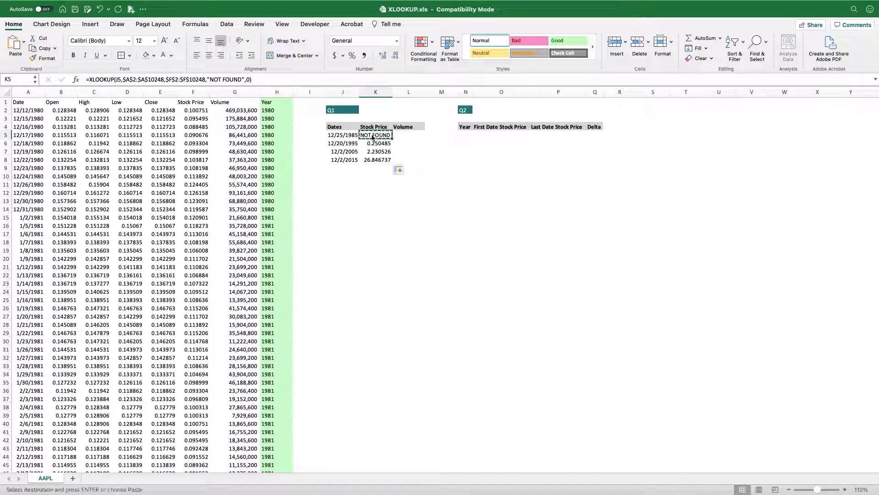
left_click(407, 134)
Paste into L5 and edit the lookup to return the Volume range $G$2:$G$10248 for J5
key("cmd+v")
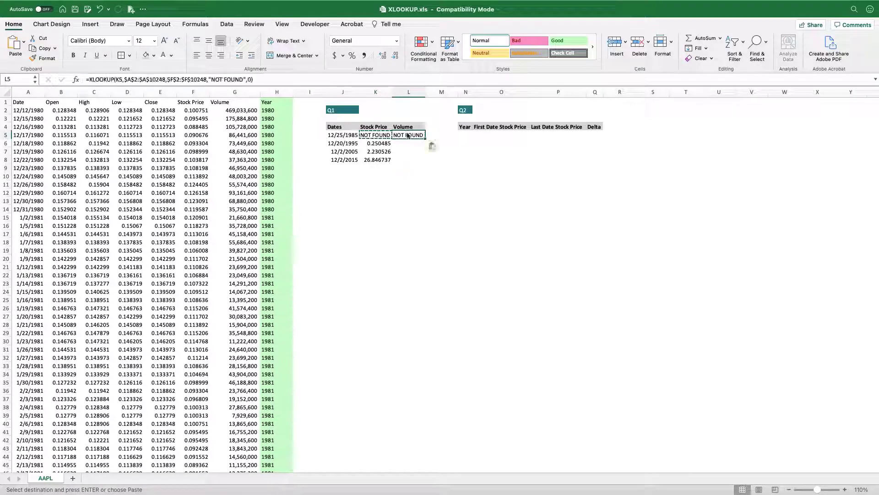
key("Escape")
double_click(405, 134)
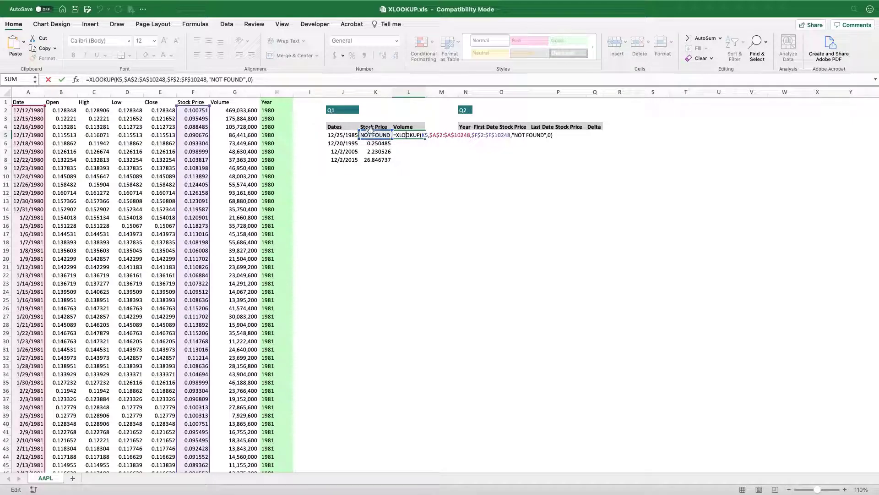
left_click_drag(370, 130, 349, 134)
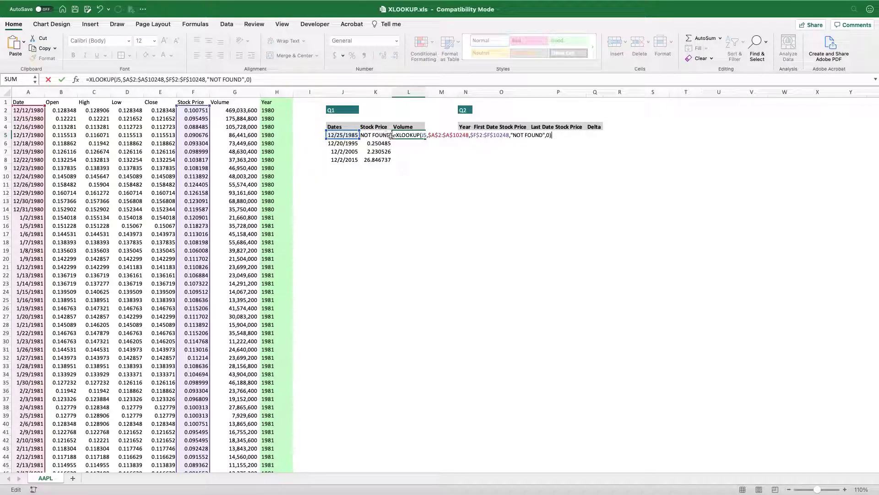
left_click_drag(195, 104, 218, 108)
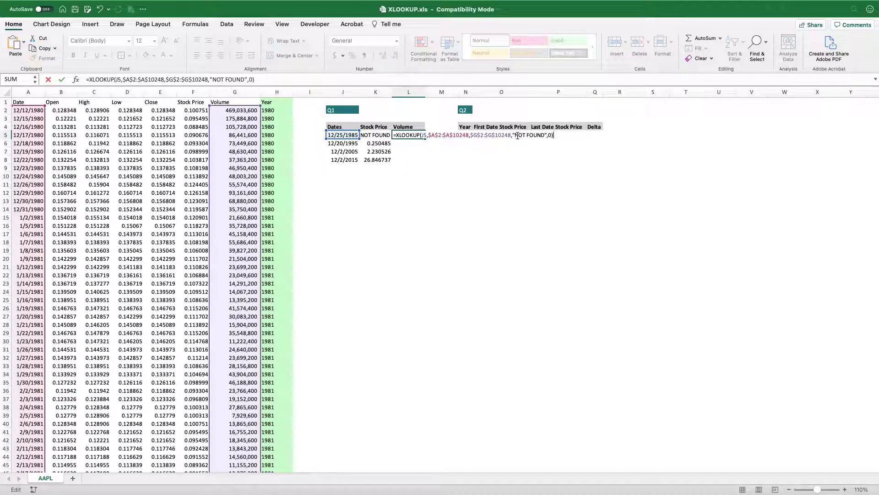
left_click(551, 135)
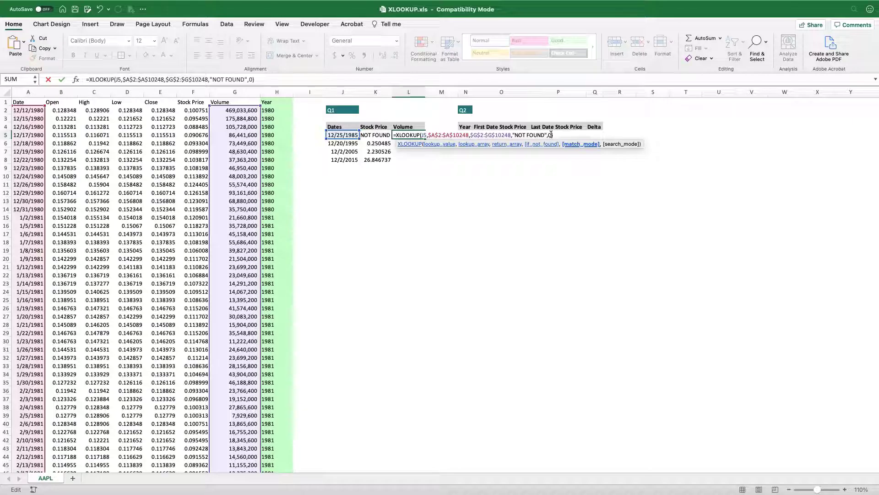
key("Return")
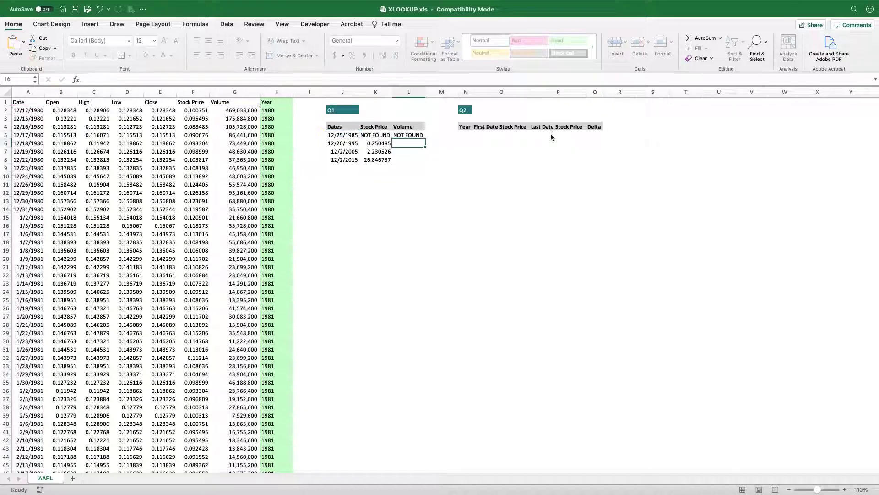
left_click(424, 135)
Fill the Volume lookup down to L8 and format L6:L8 in Comma Style with no decimals
left_click_drag(424, 139, 425, 160)
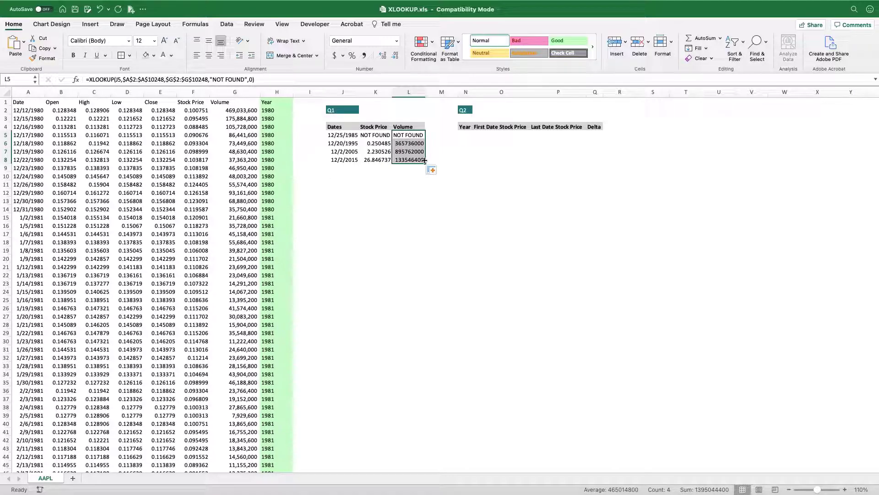
left_click(415, 175)
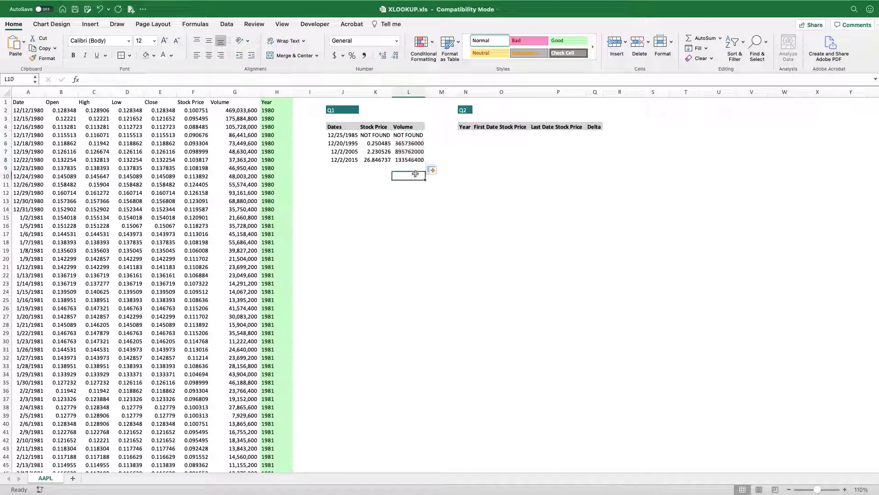
left_click_drag(417, 143, 414, 160)
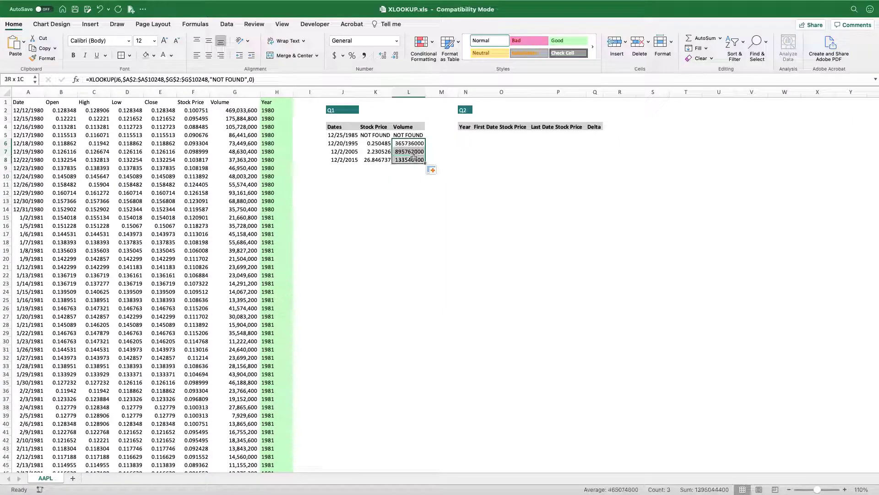
left_click(364, 55)
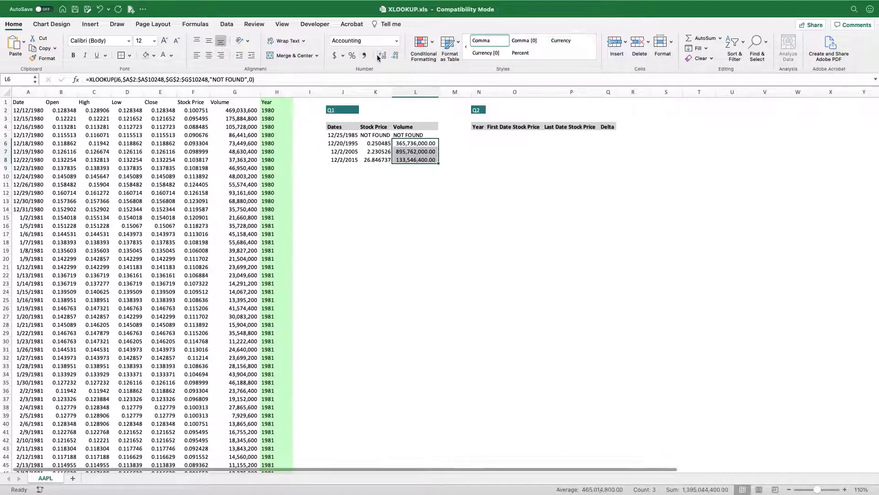
left_click(383, 55)
left_click(384, 55)
left_click(341, 137)
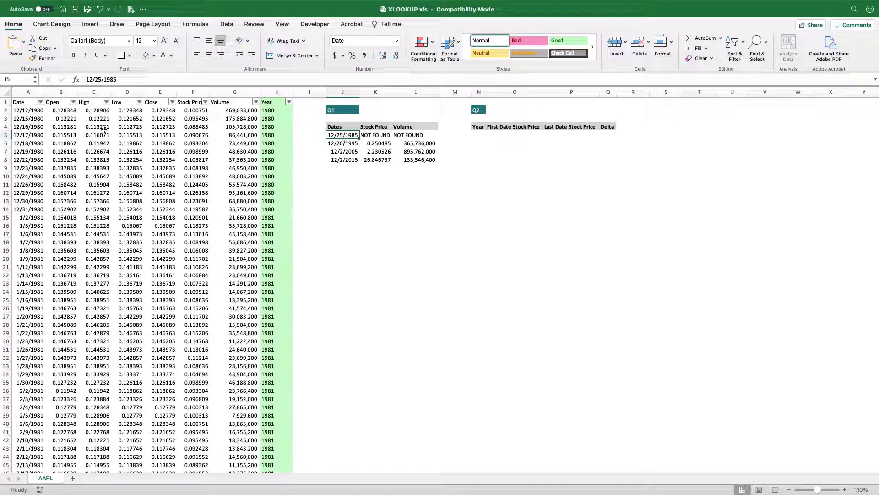
Filter the Date column to show only 1985
left_click(41, 102)
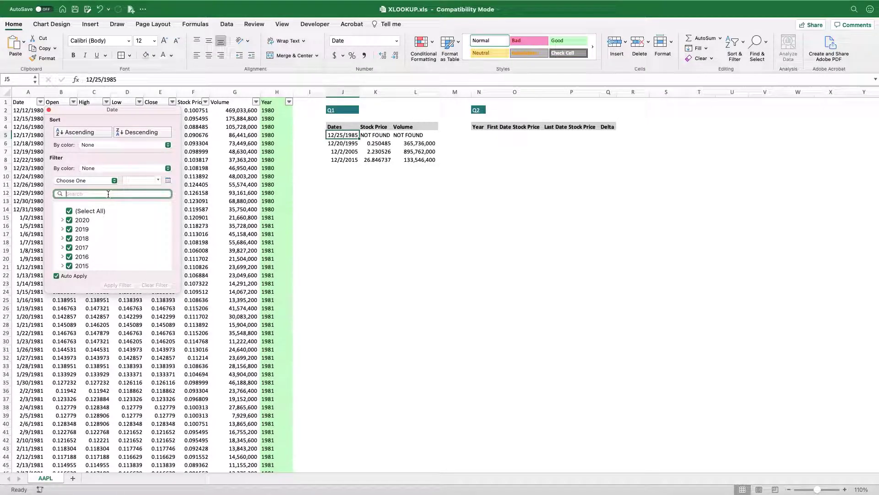
left_click(70, 211)
scroll(64, 233, "down", 10)
left_click(66, 216)
left_click(63, 216)
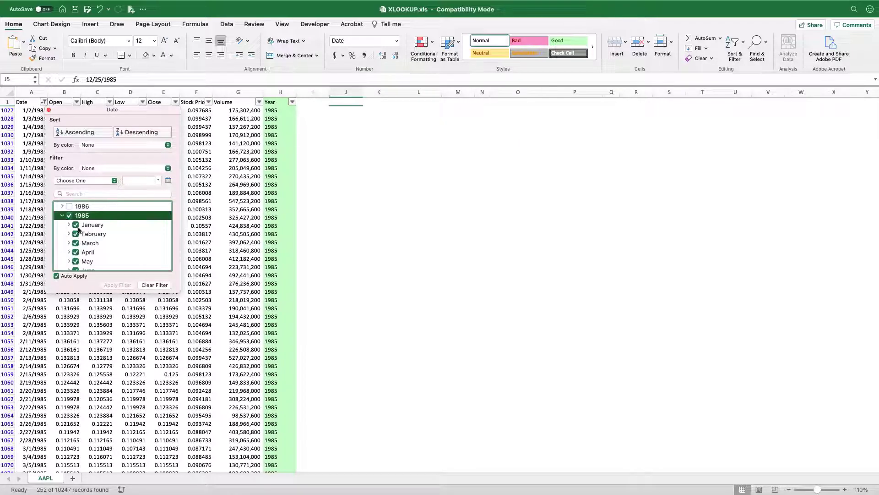
scroll(68, 224, "down", 2)
scroll(71, 225, "up", 3)
scroll(71, 226, "down", 3)
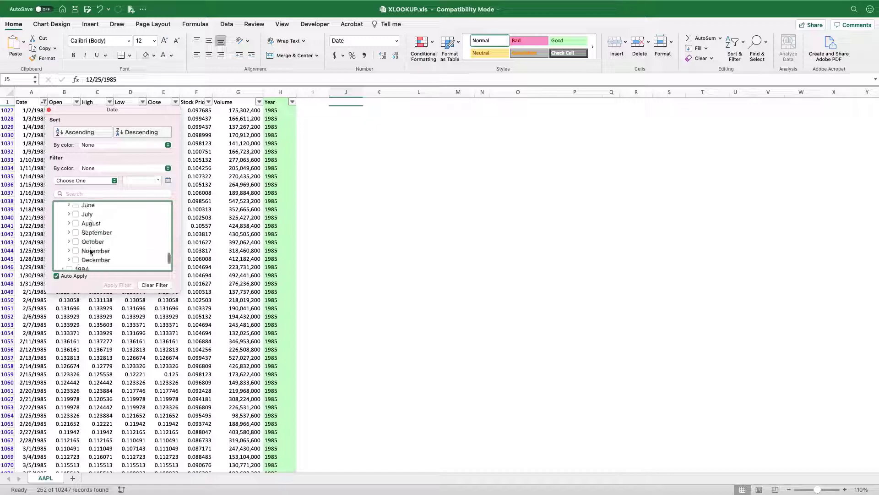
Narrow the date filter to December 1985 and confirm no 12/25/1985 row exists
left_click(76, 256)
left_click(68, 257)
scroll(115, 264, "down", 3)
scroll(115, 264, "up", 3)
left_click(110, 224)
scroll(114, 243, "down", 4)
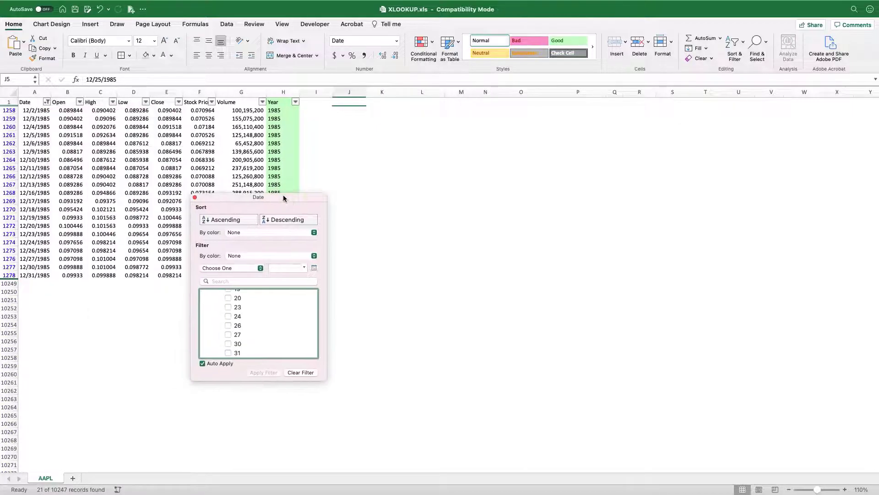
left_click(362, 190)
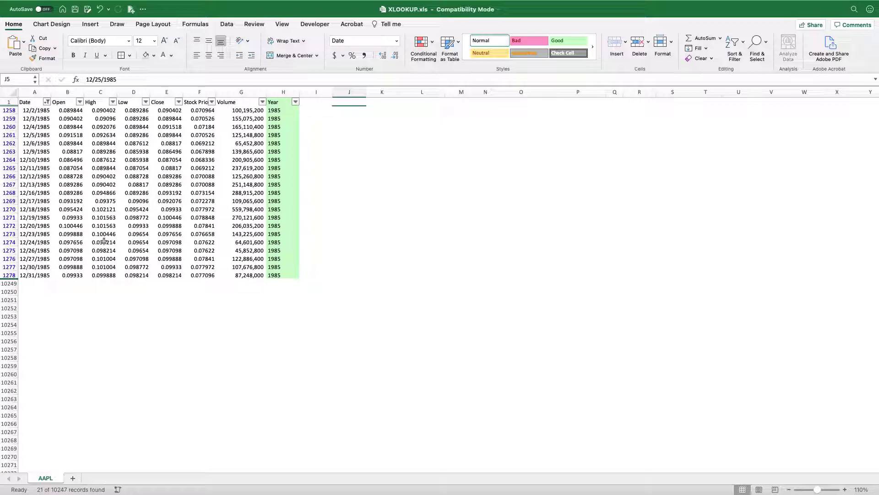
left_click(177, 192)
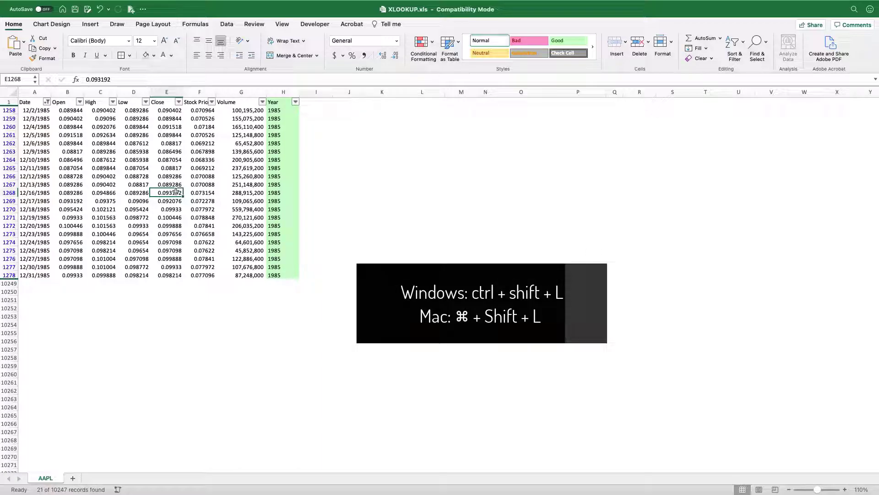
Turn off AutoFilter with Cmd+Shift+L so all rows from 12/12/1980 show again
key("super+shift+l")
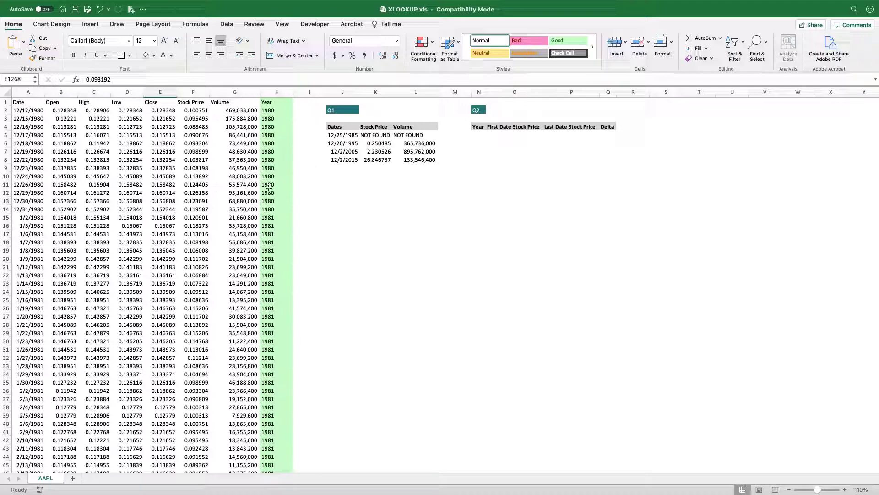
scroll(288, 191, "right", 5)
scroll(239, 191, "left", 4)
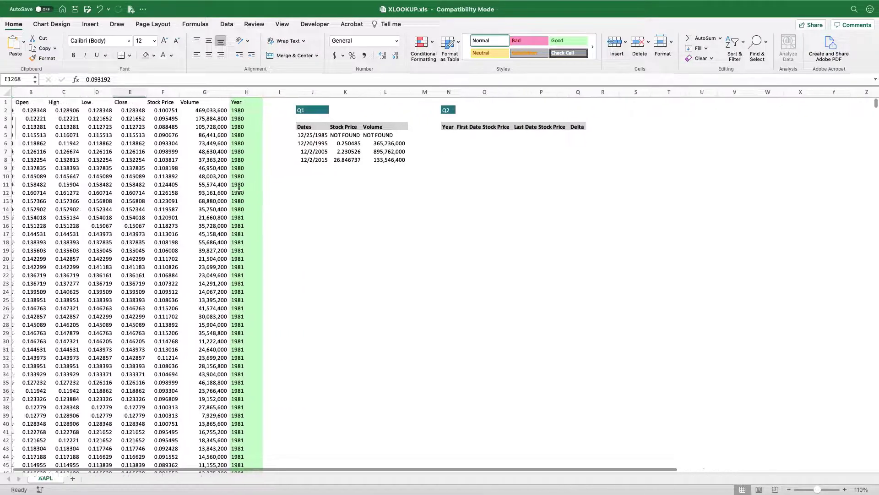
scroll(363, 178, "right", 4)
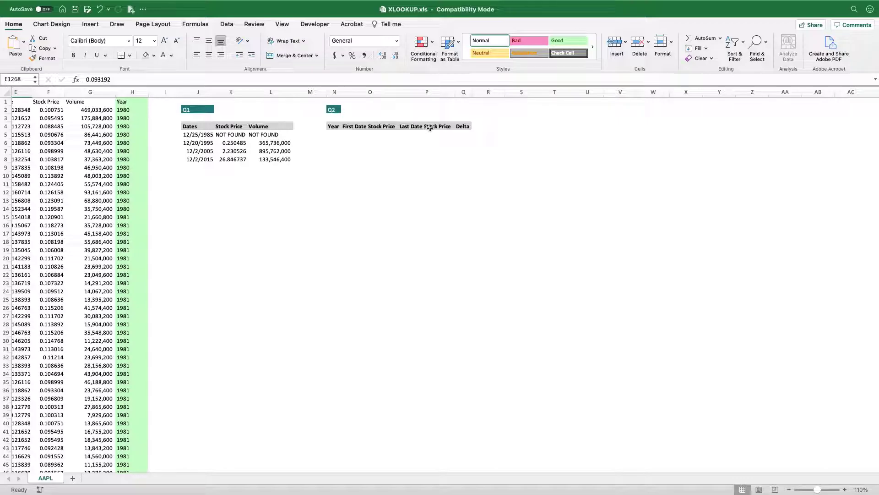
scroll(320, 135, "left", 4)
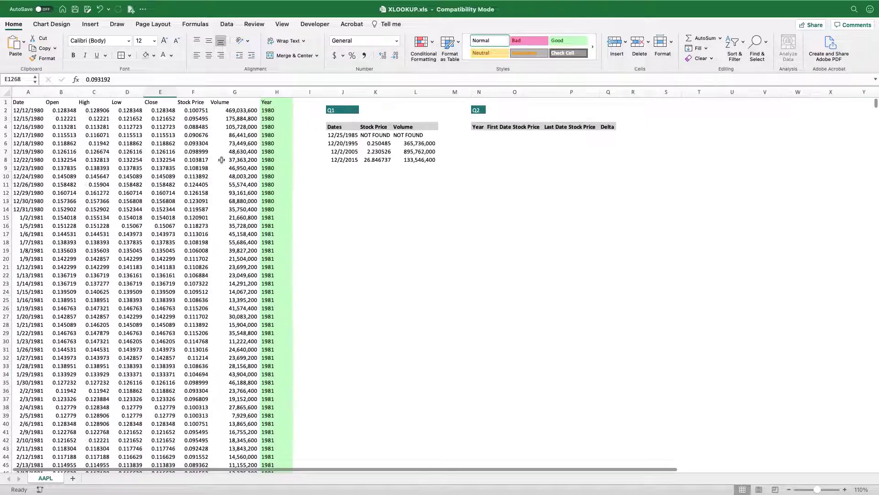
Copy the Year values from H2 downward and paste them as values starting at N5
left_click(271, 111)
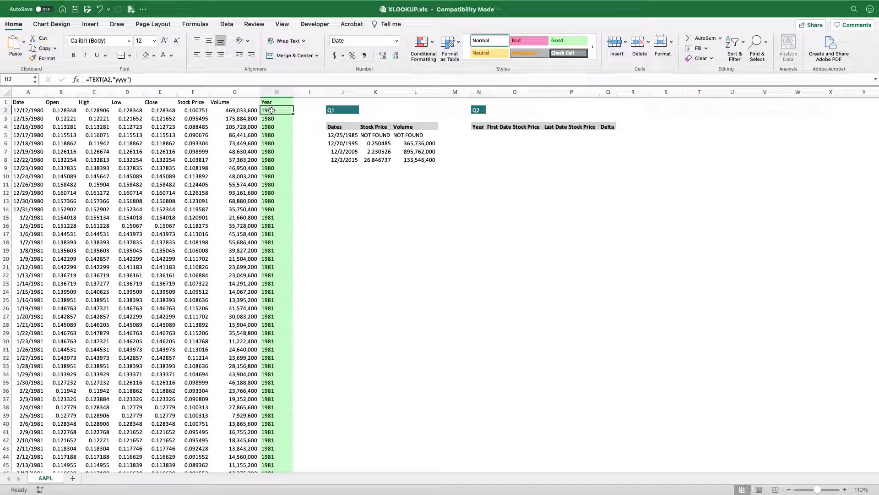
key("ctrl+shift+Down")
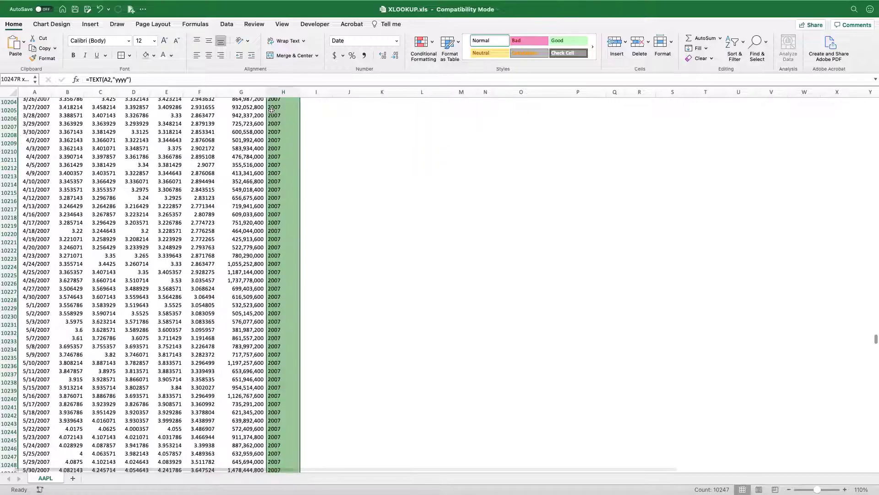
key("ctrl+BackSpace")
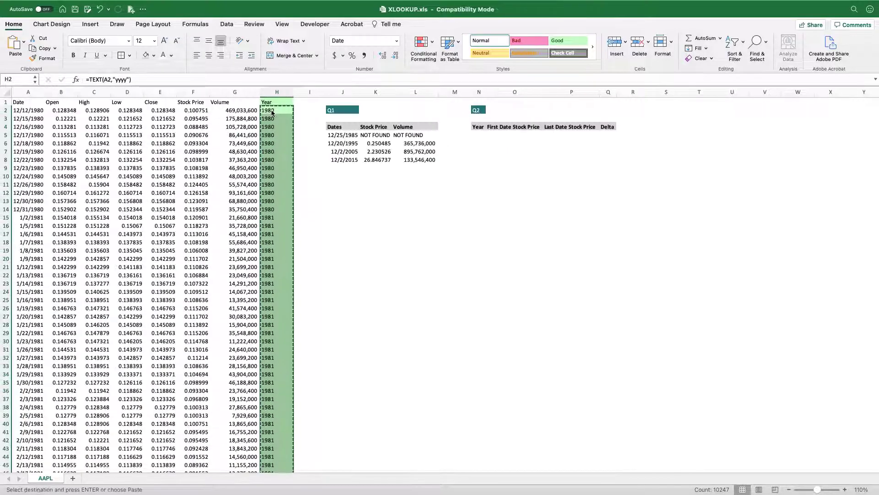
key("ctrl+c")
left_click(477, 138)
scroll(476, 137, "right", 2)
right_click(425, 137)
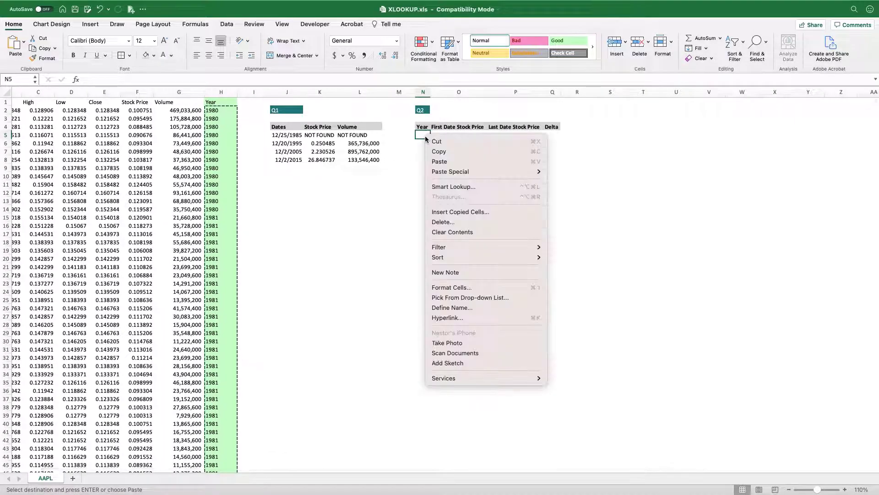
mouse_move(454, 170)
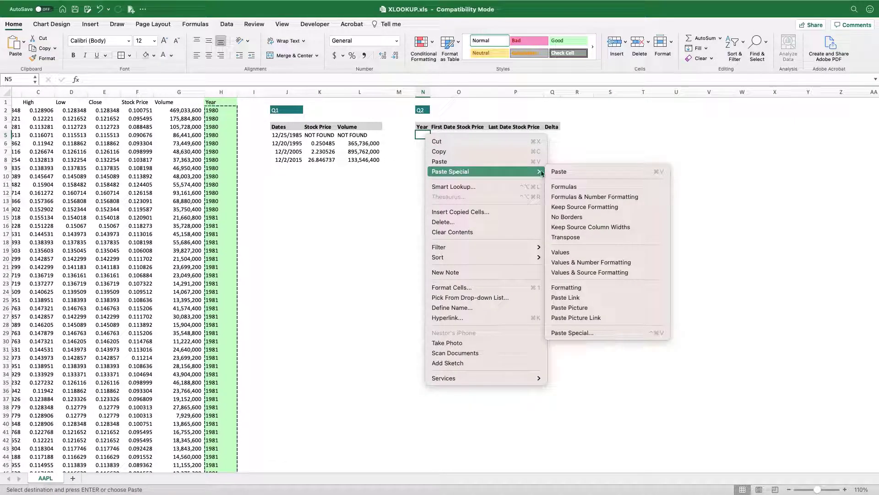
left_click(567, 255)
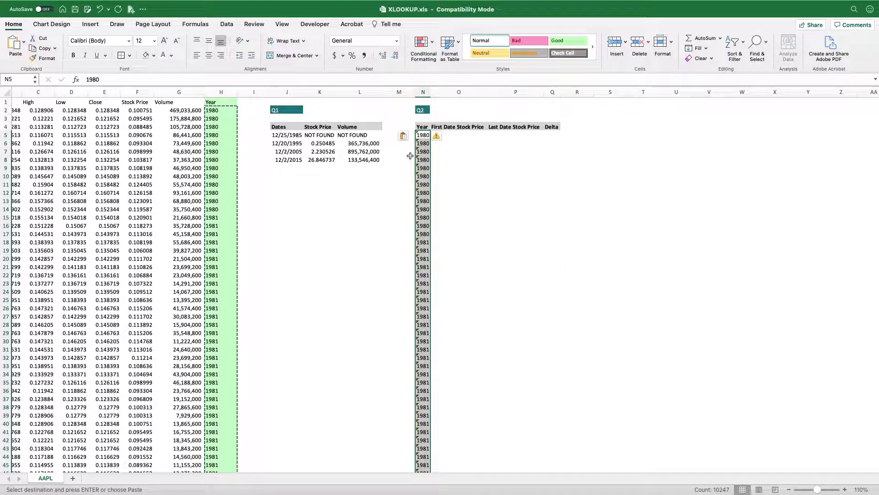
Remove duplicates checking only column N, leaving 42 unique years from 1980 to 2021
left_click(227, 25)
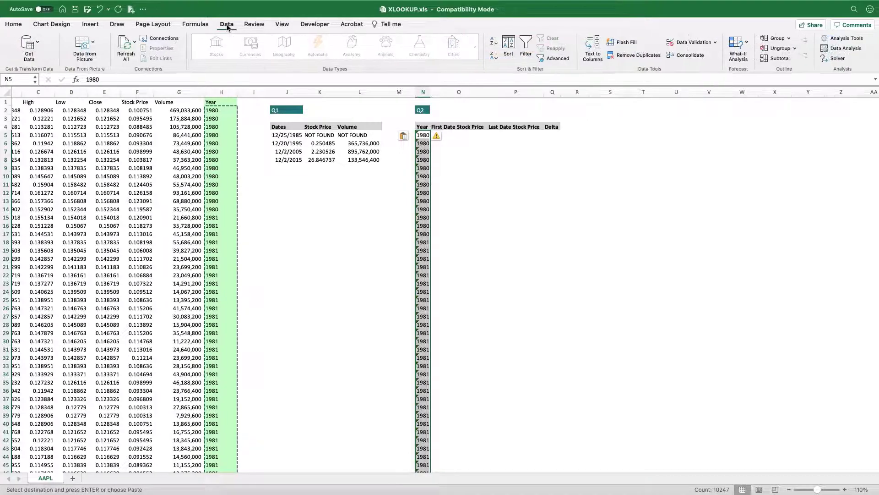
left_click(626, 55)
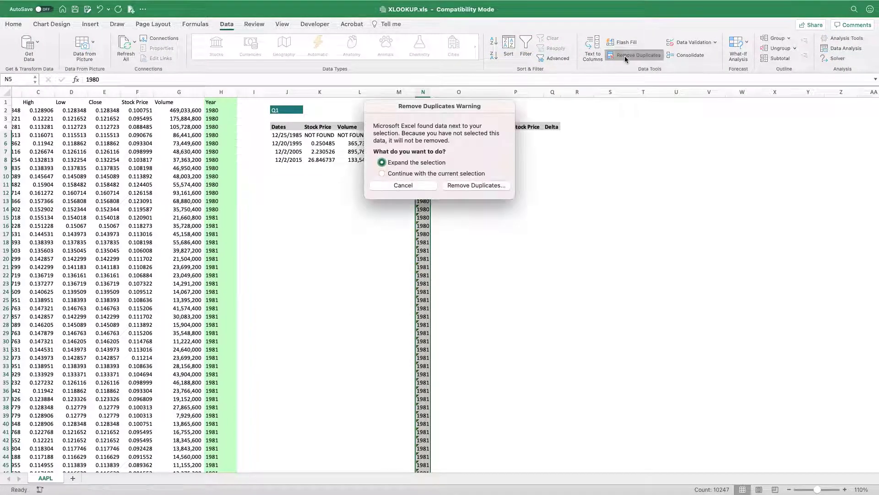
left_click(461, 187)
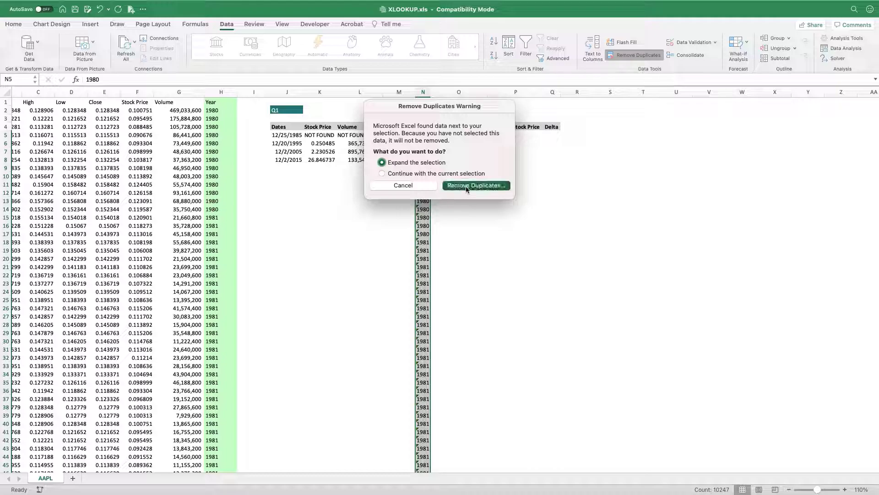
left_click(399, 129)
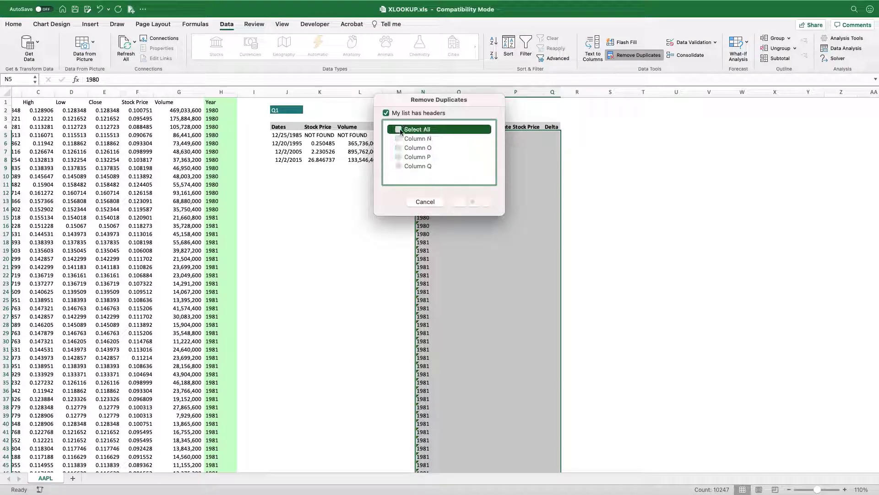
left_click_drag(441, 103, 508, 143)
left_click(465, 179)
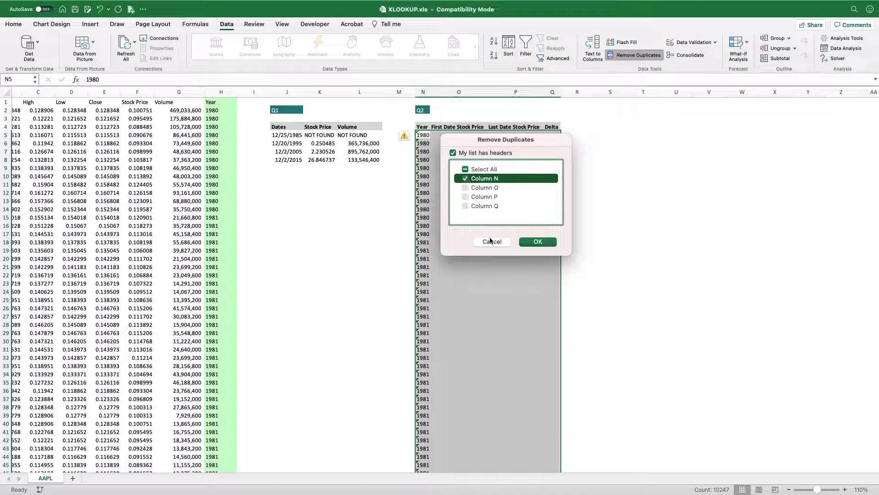
left_click(538, 242)
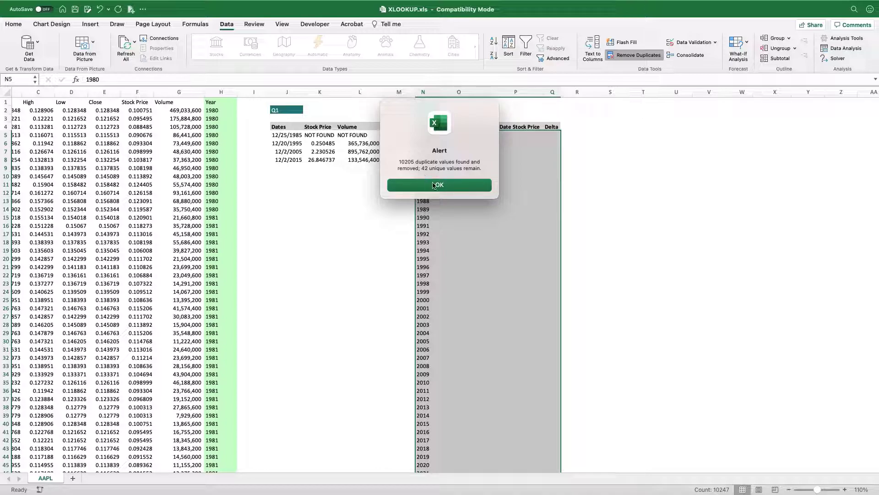
left_click(449, 187)
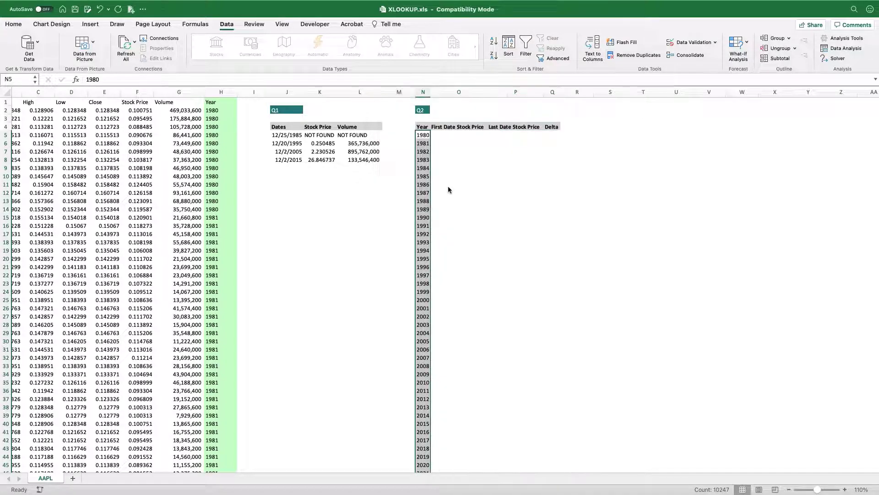
scroll(458, 194, "left", 2)
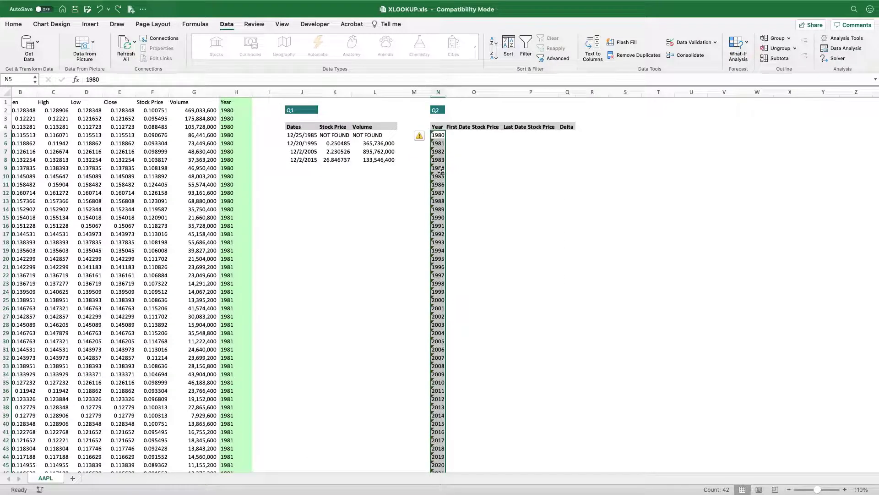
In O5, begin =XLOOKUP(N5, $H$2:$H$10248, matching the year against the Year column
left_click(459, 136)
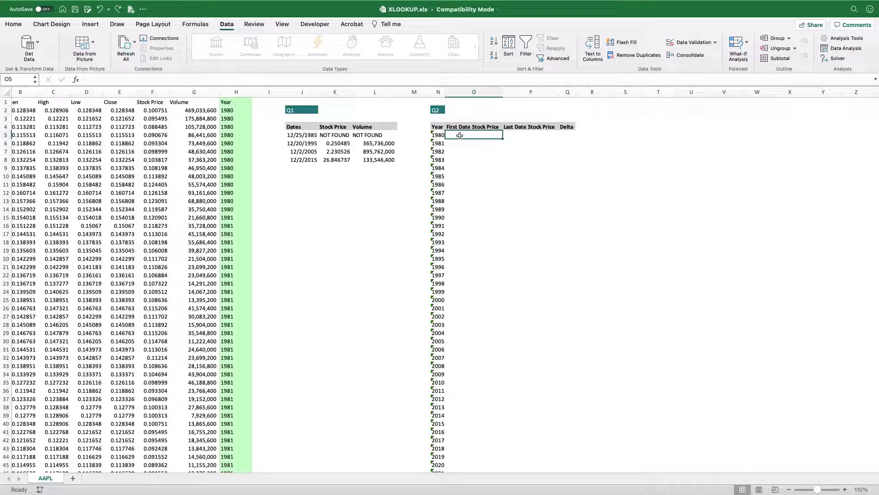
type("=xloo")
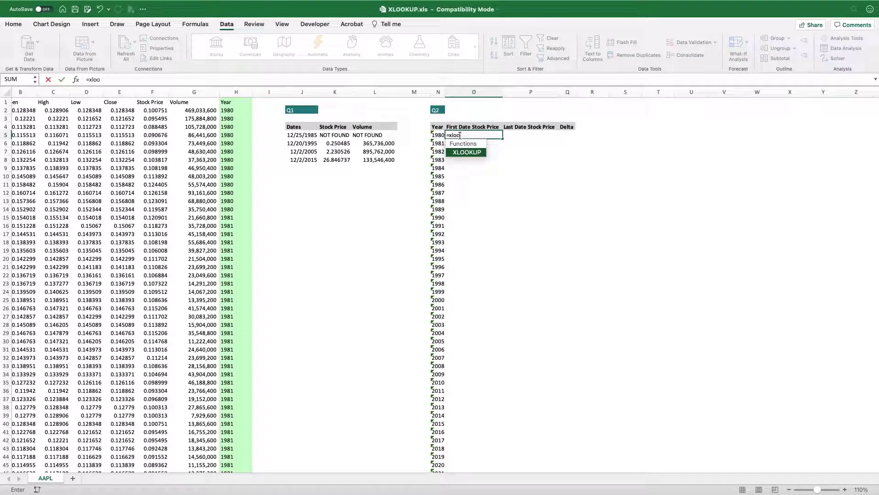
double_click(461, 153)
left_click(438, 136)
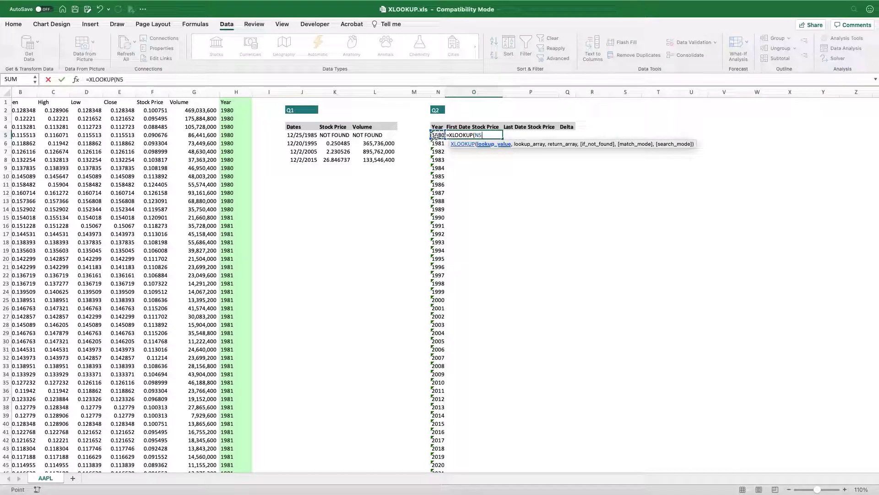
type(",")
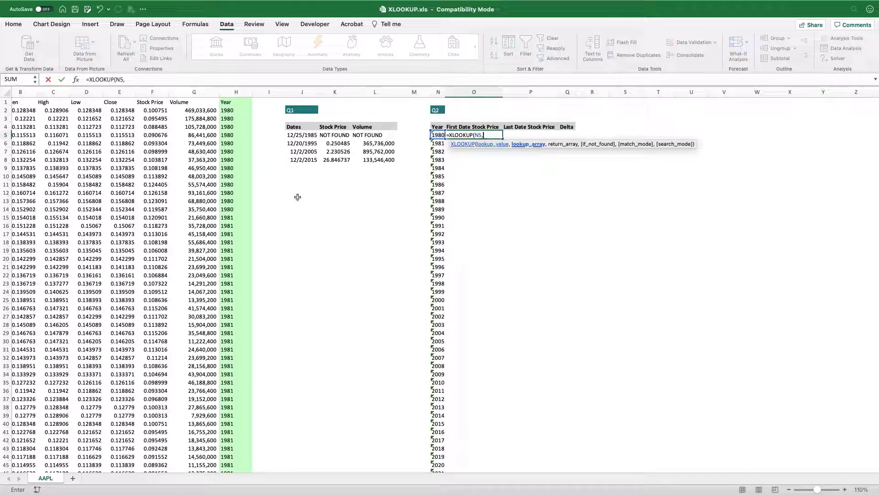
scroll(293, 190, "left", 2)
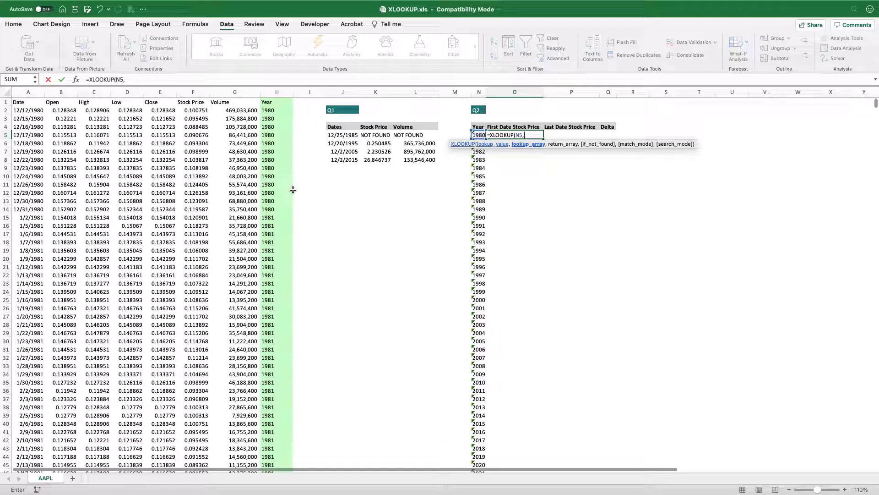
left_click(267, 111)
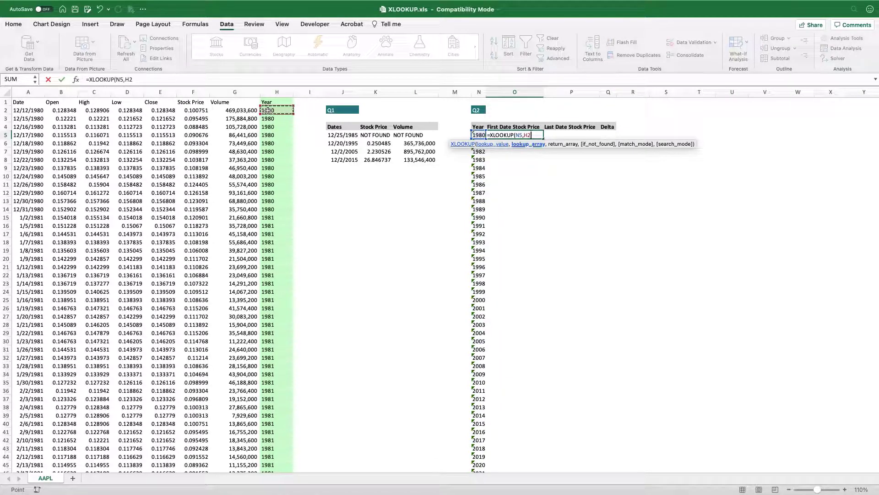
key("ctrl+shift+Down")
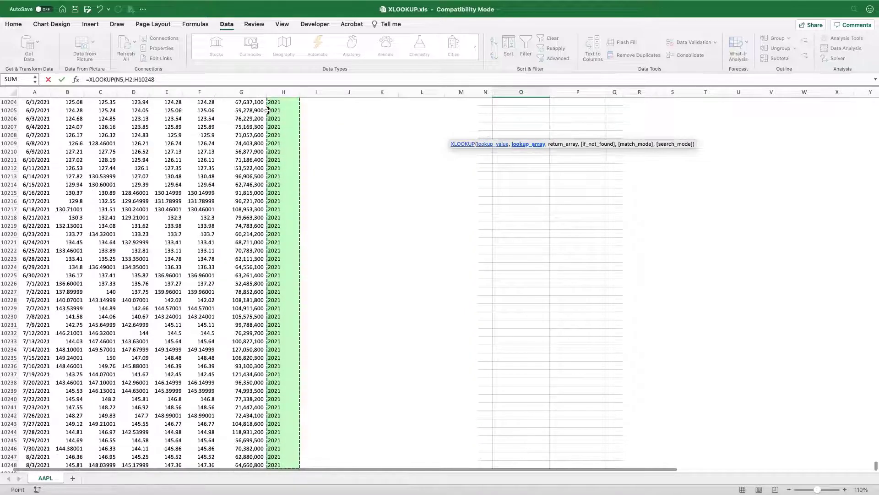
key("F4")
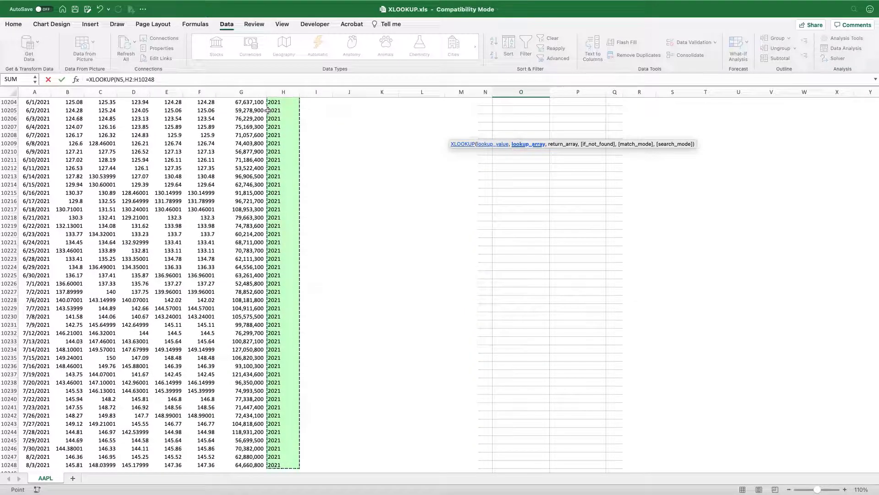
type(",")
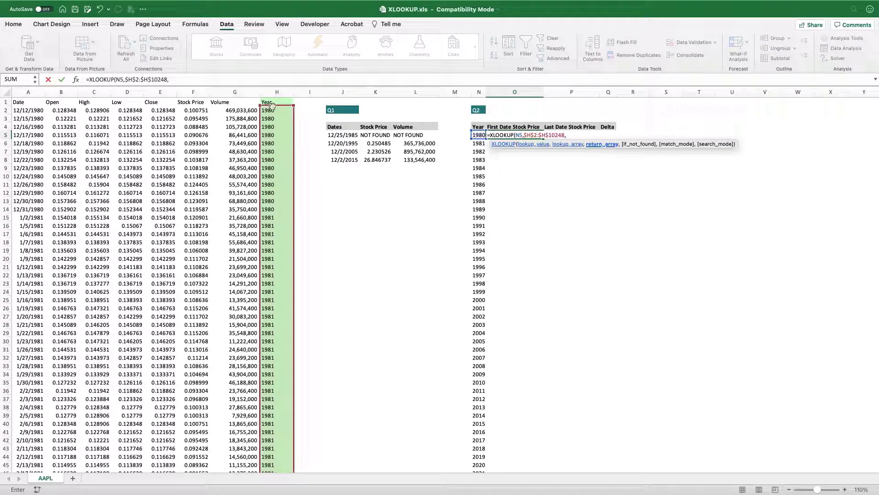
Add the absolute Stock Price column range, starting at F2, as the return array
left_click(194, 111)
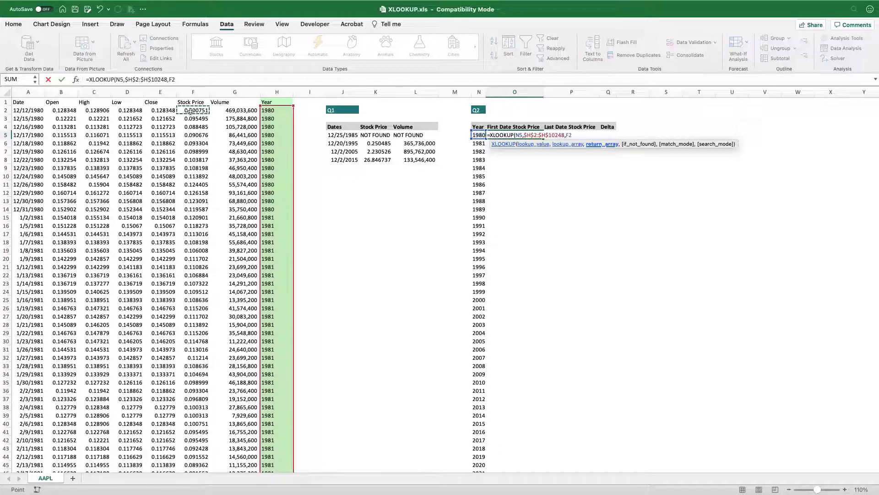
key("ctrl+shift+Down")
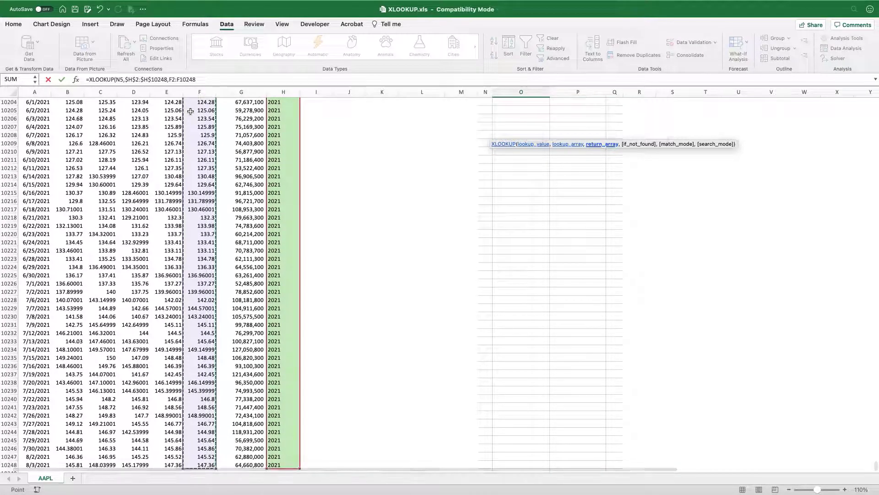
key("F4")
type(",")
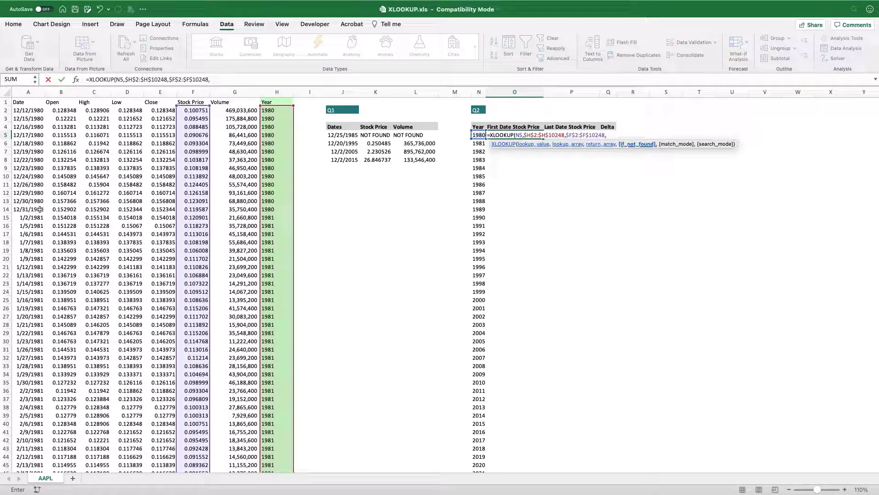
Finish the formula with "NOT FOUND", exact match 0 and search mode 1, giving 0.100751 for 1980
scroll(37, 216, "down", 2)
scroll(37, 217, "down", 2)
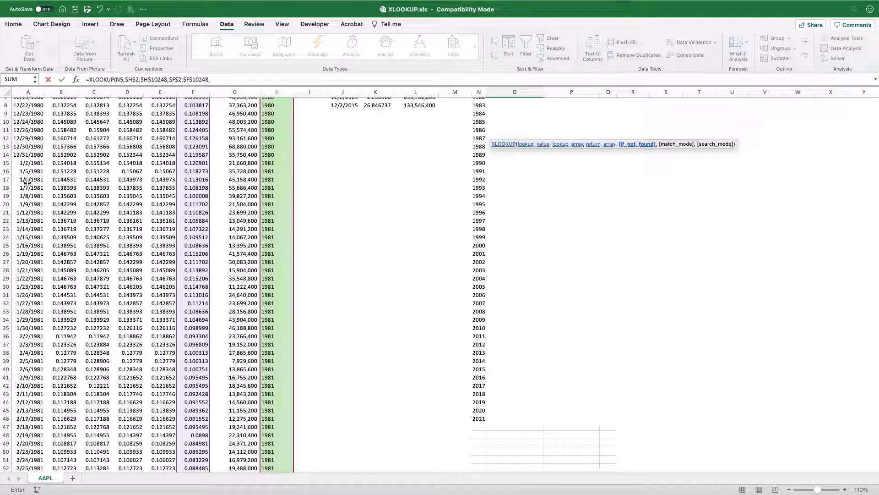
scroll(33, 203, "down", 4)
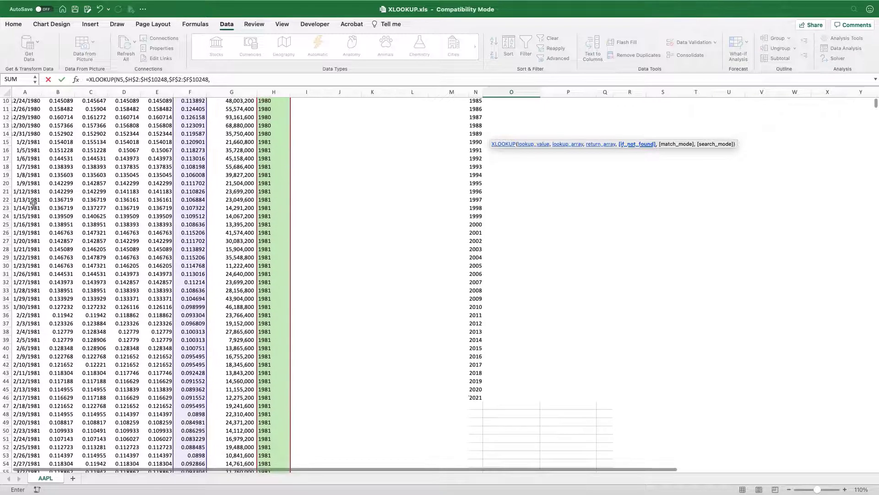
scroll(33, 203, "down", 3)
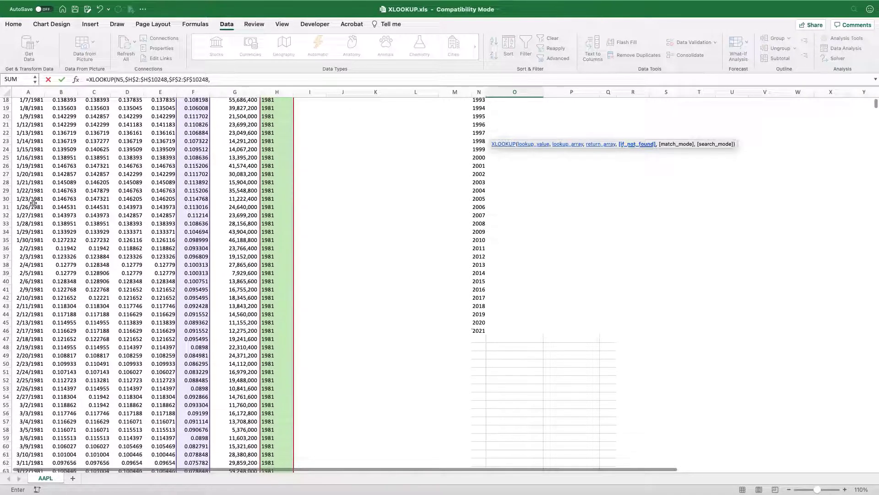
scroll(93, 195, "up", 10)
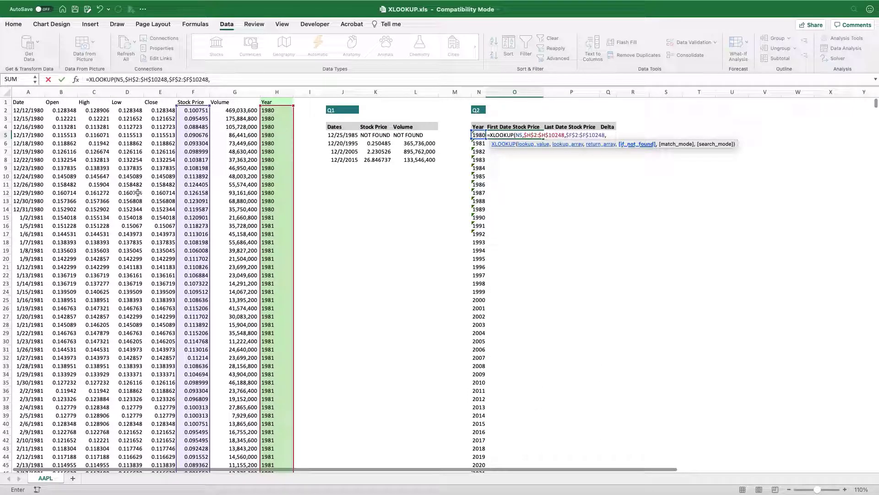
scroll(267, 178, "right", 3)
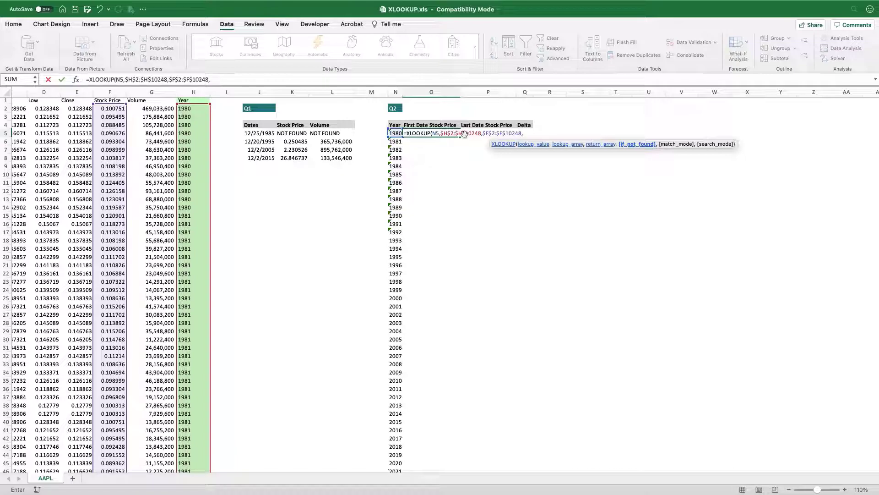
left_click(254, 80)
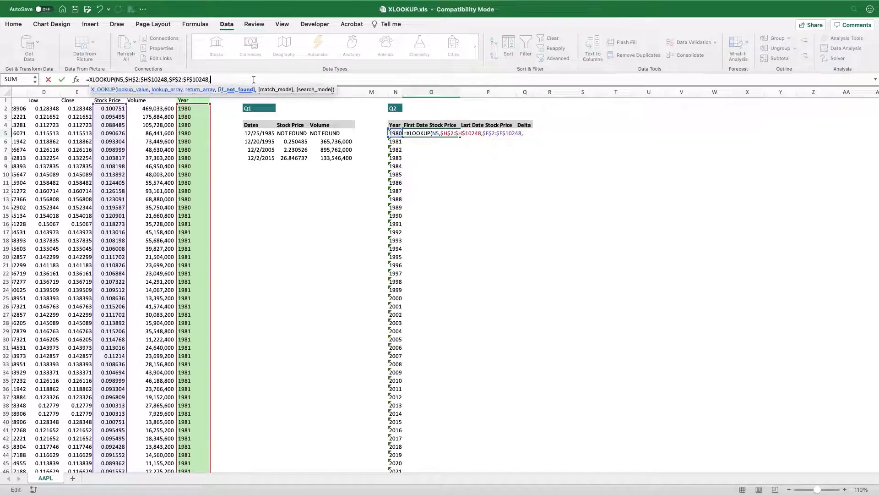
type("\"N")
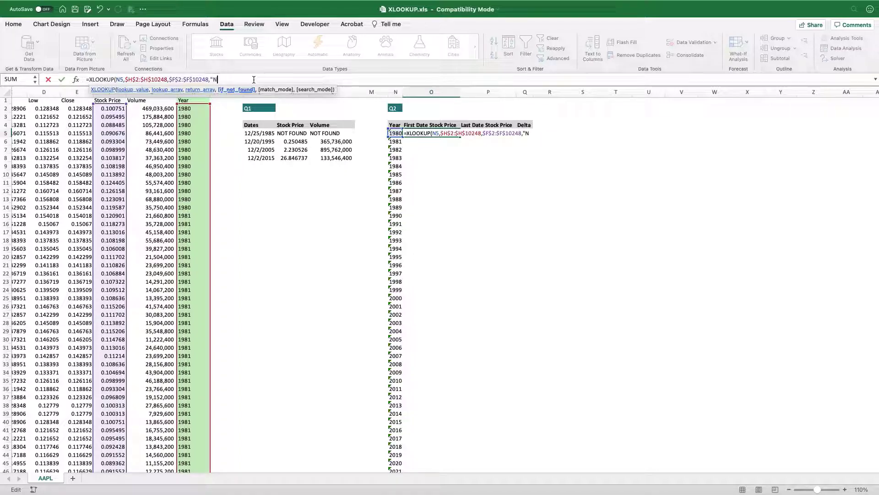
type("OT FOUND\",")
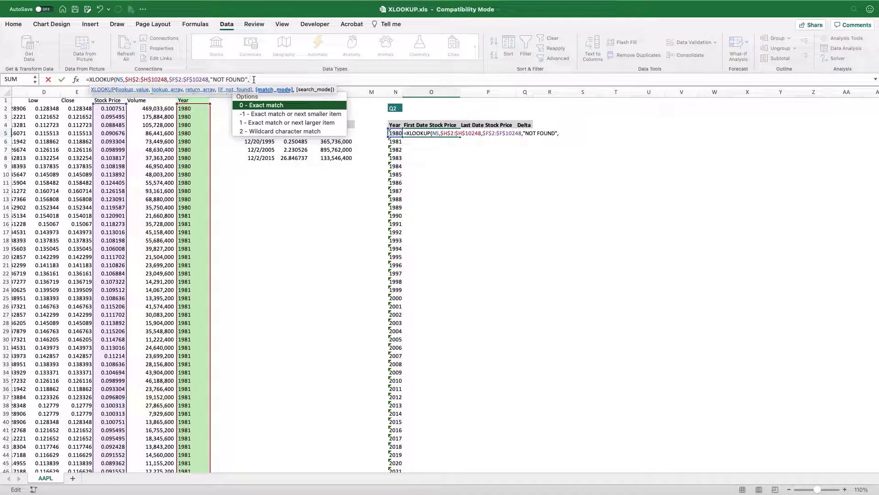
type("0,")
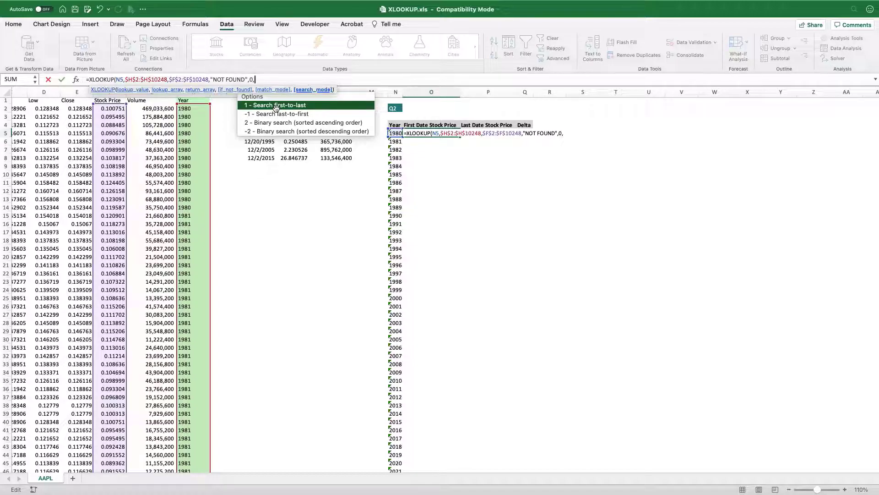
type("1)")
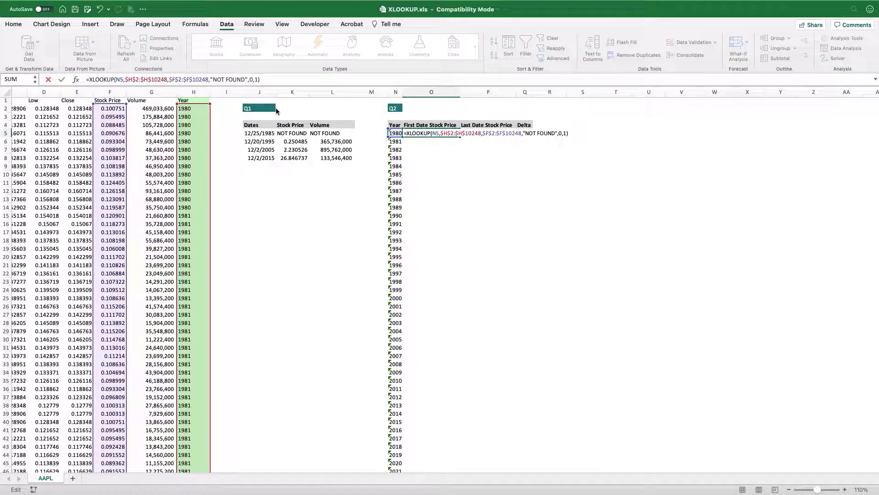
key("Return")
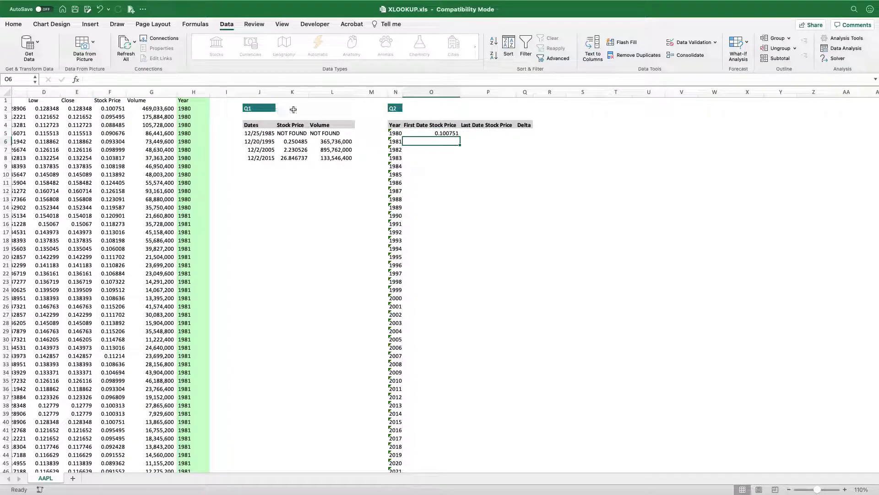
left_click(437, 133)
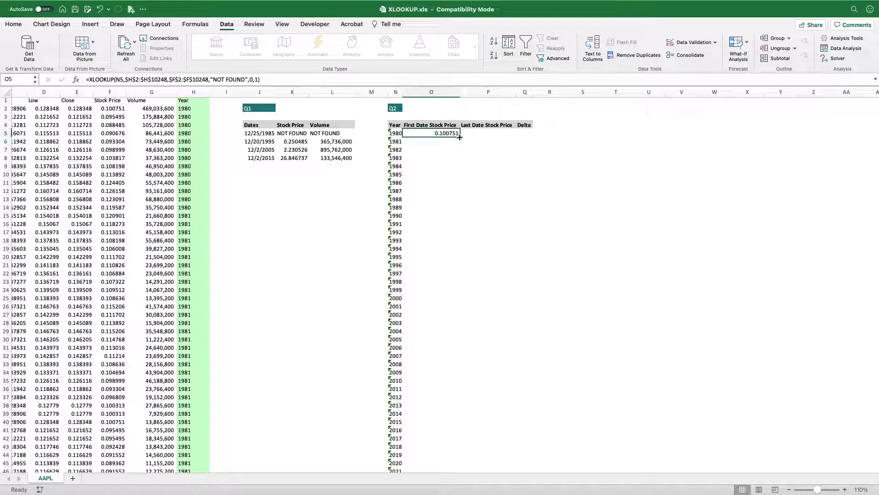
double_click(460, 137)
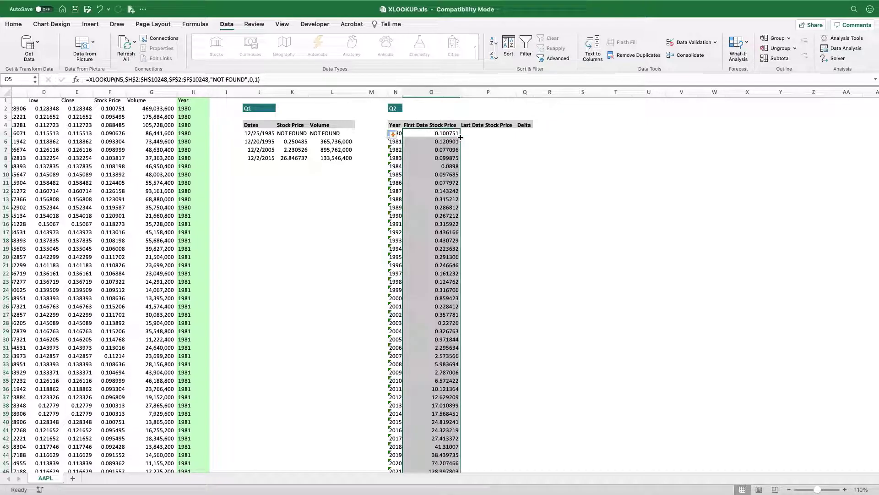
scroll(445, 285, "down", 10)
scroll(445, 285, "up", 10)
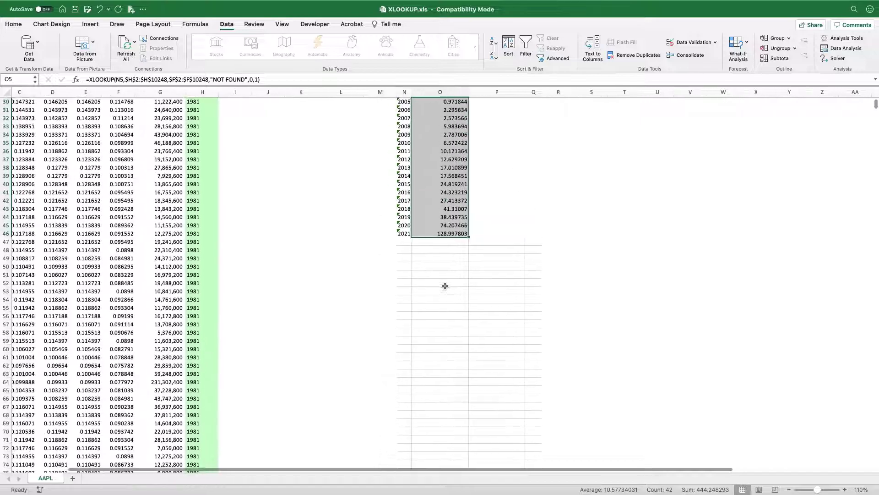
scroll(437, 256, "left", 1)
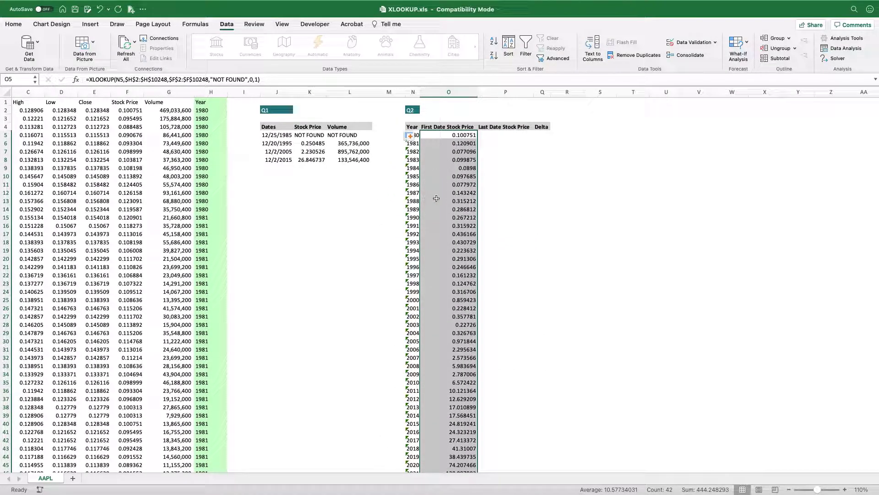
scroll(433, 196, "right", 3)
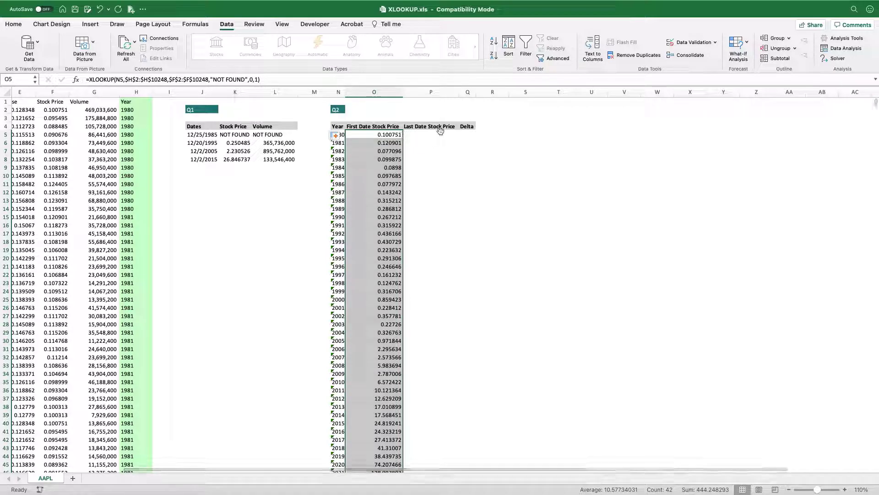
left_click(394, 136)
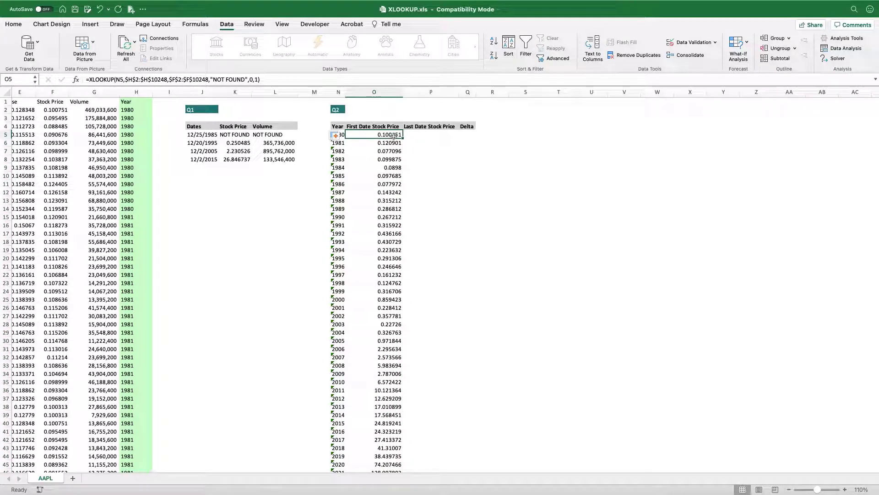
Copy O5's lookup into P5, using N5 as lookup value and search mode -1 (last to first)
key("cmd+c")
left_click(423, 135)
key("cmd+v")
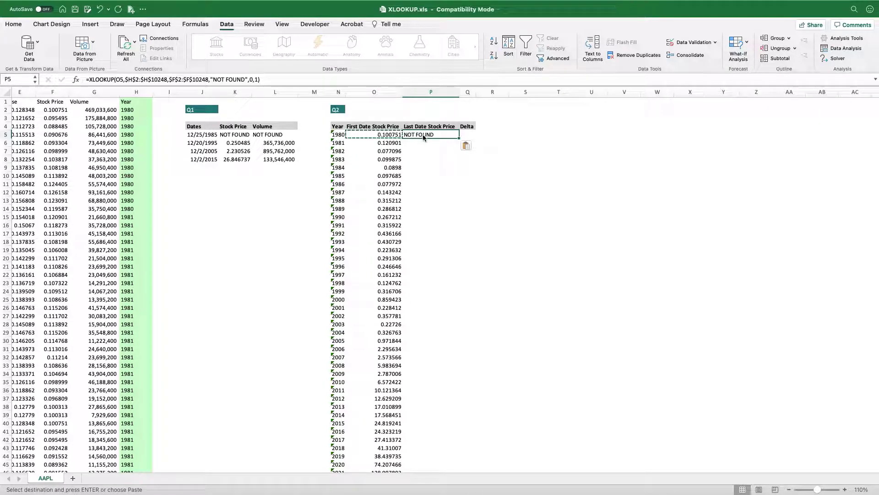
double_click(424, 136)
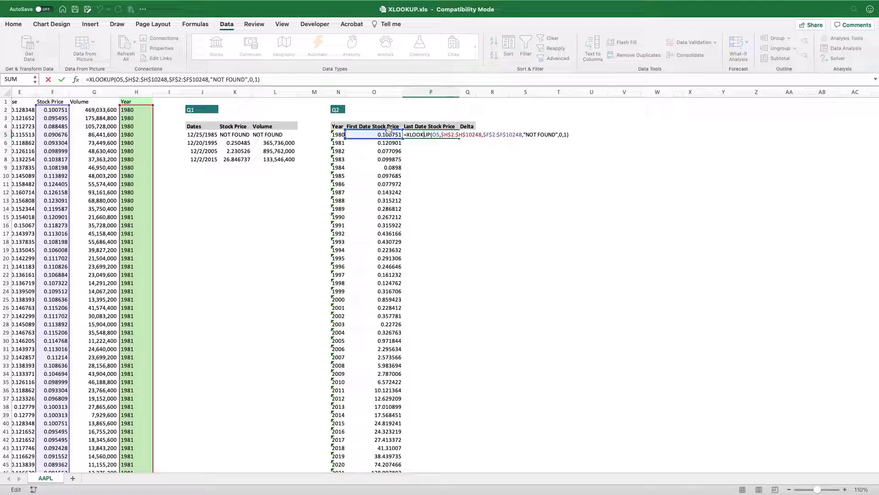
left_click(340, 135)
scroll(280, 190, "left", 5)
scroll(280, 189, "right", 5)
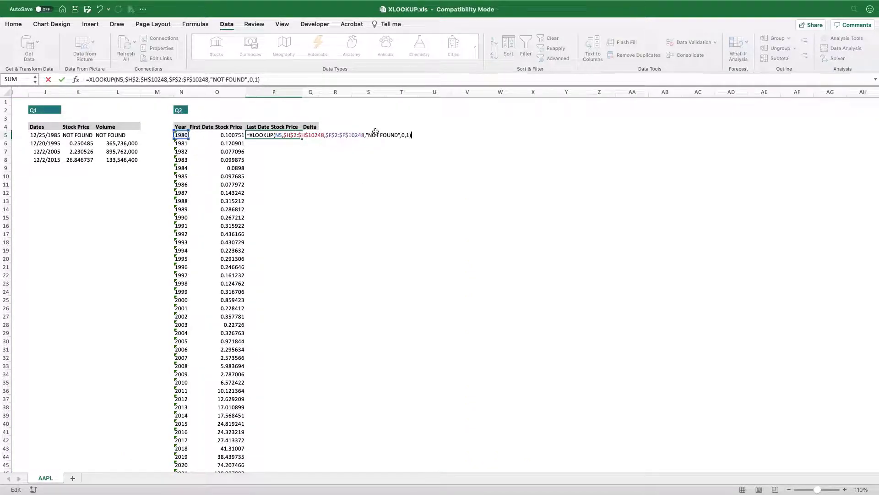
left_click(260, 79)
left_click(259, 80)
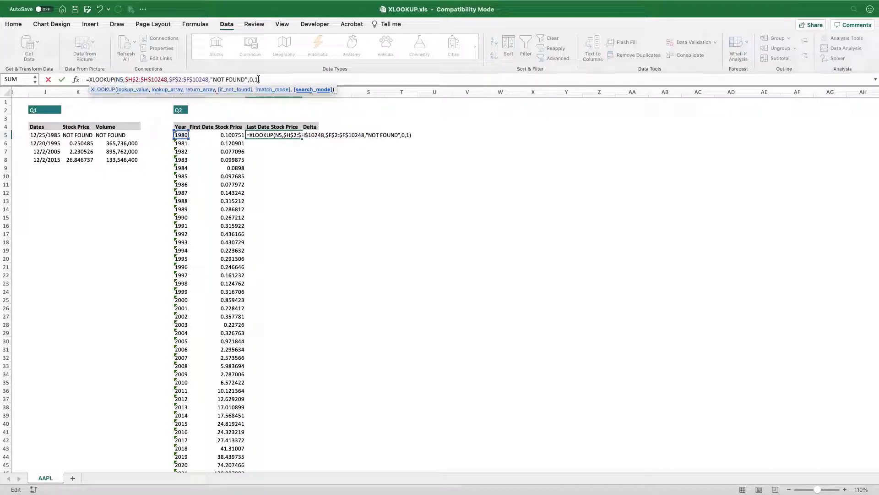
key("BackSpace")
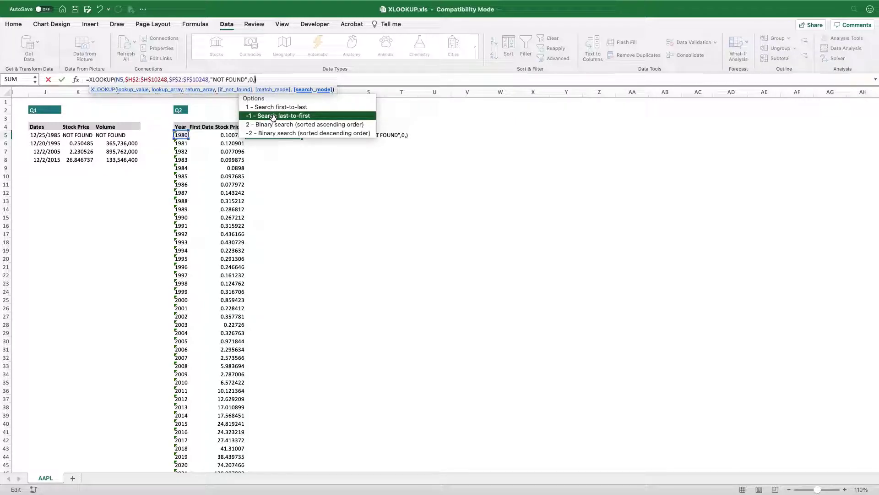
type("-1")
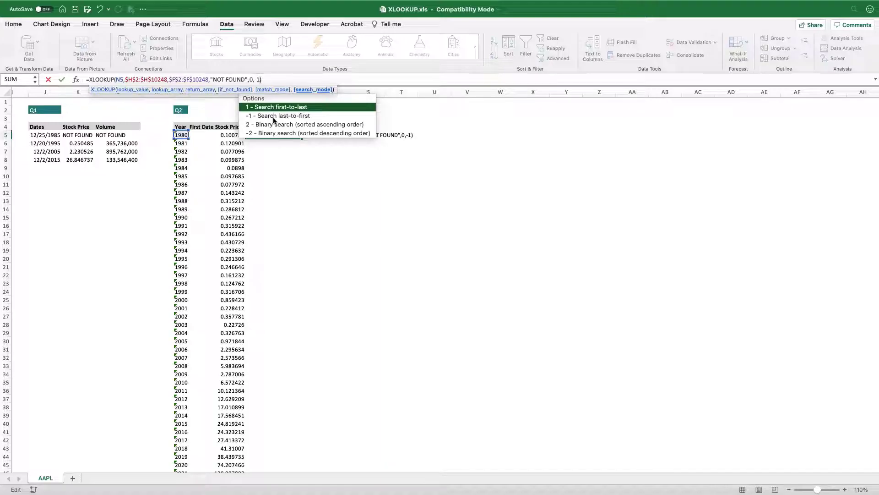
key("Return")
Fill the last-date formula down for every year, 0.119587 in 1980 to 132.267349 in 2020
left_click(289, 136)
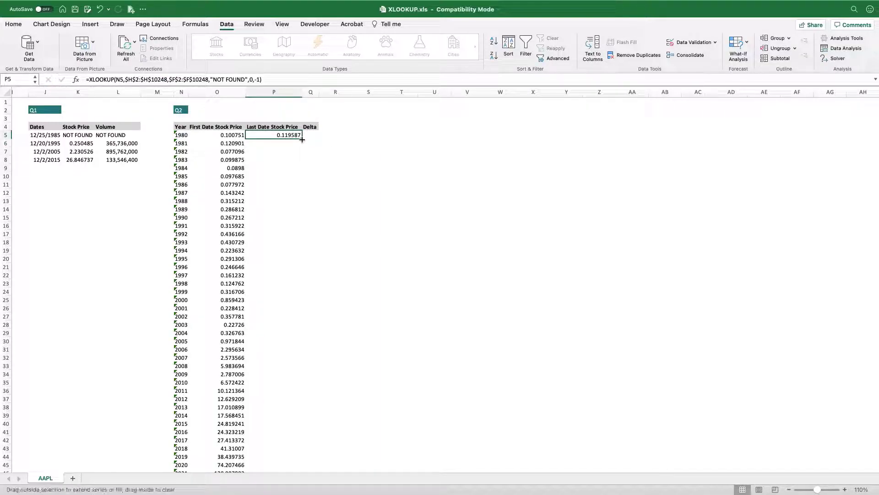
double_click(303, 139)
left_click(310, 136)
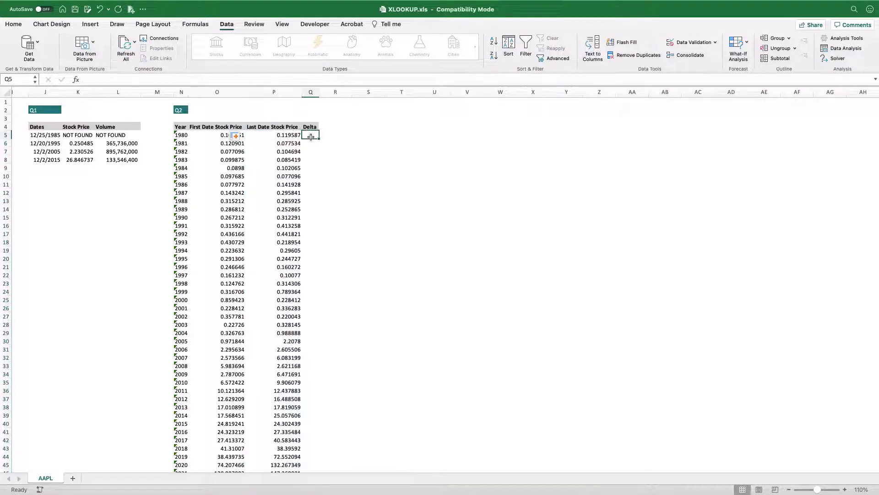
Enter =P5-O5 in Q5 for the 1980 delta
type("=")
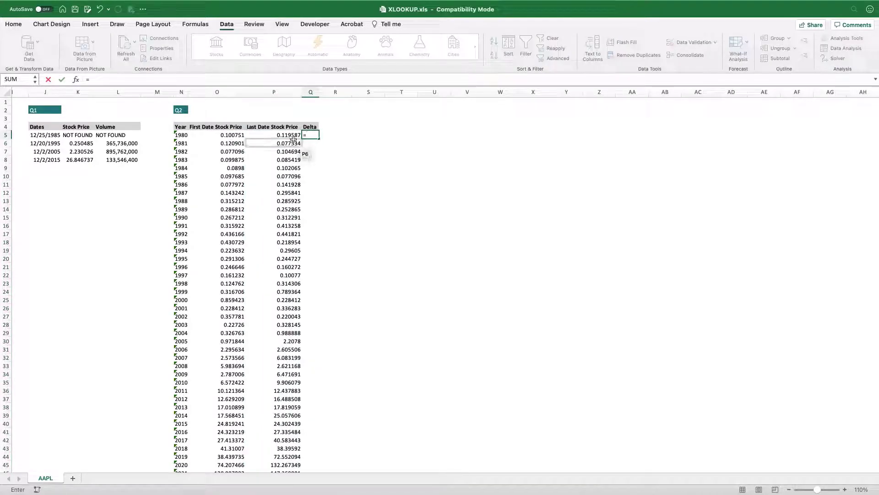
left_click(289, 135)
type("-")
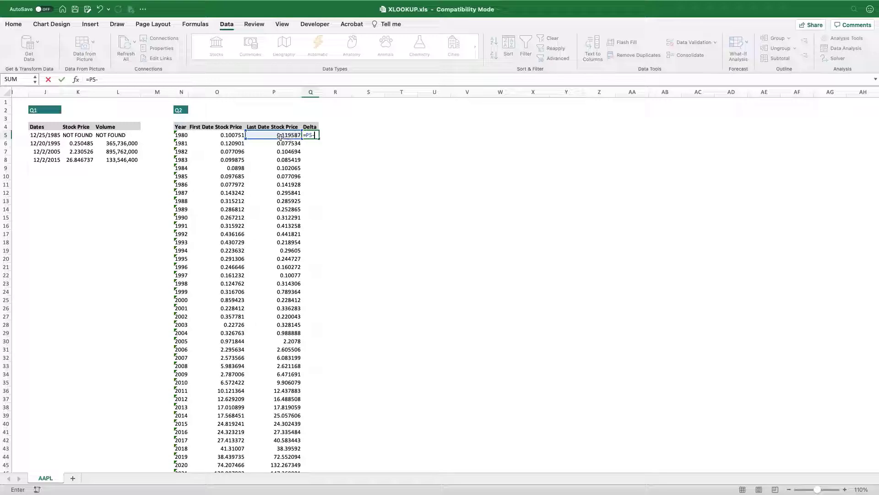
left_click(233, 136)
key("Return")
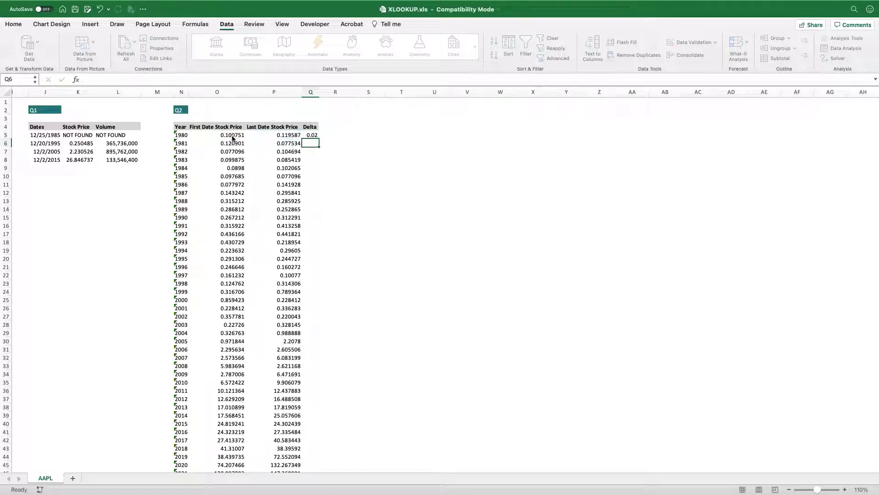
Fill the Delta formula down for every year, from 0.02 in 1980 to 58.1 in 2020
left_click(311, 135)
double_click(318, 139)
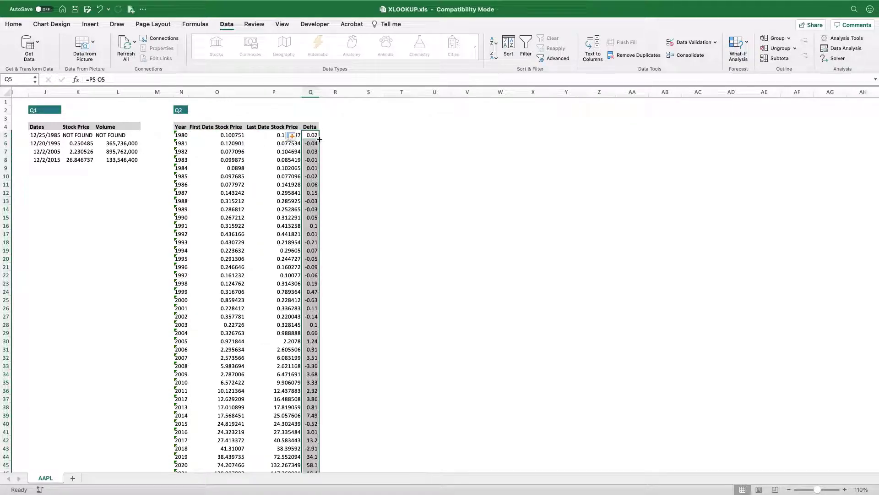
scroll(272, 155, "left", 1)
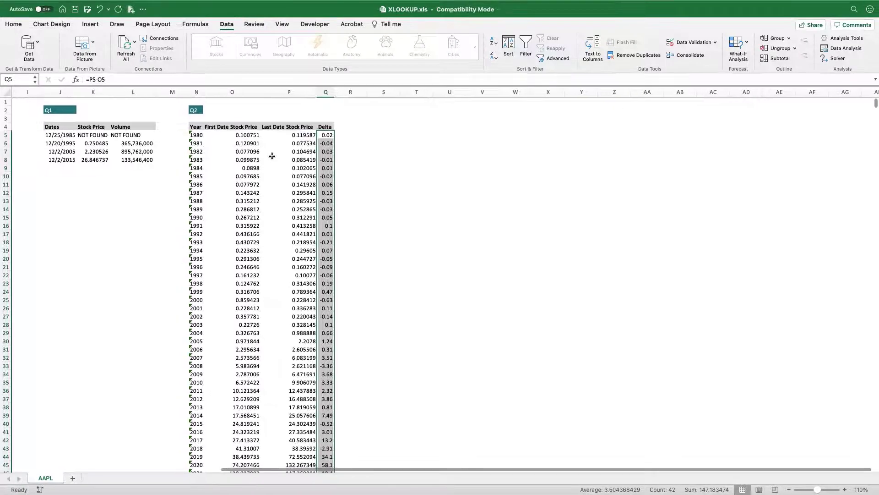
scroll(284, 137, "left", 4)
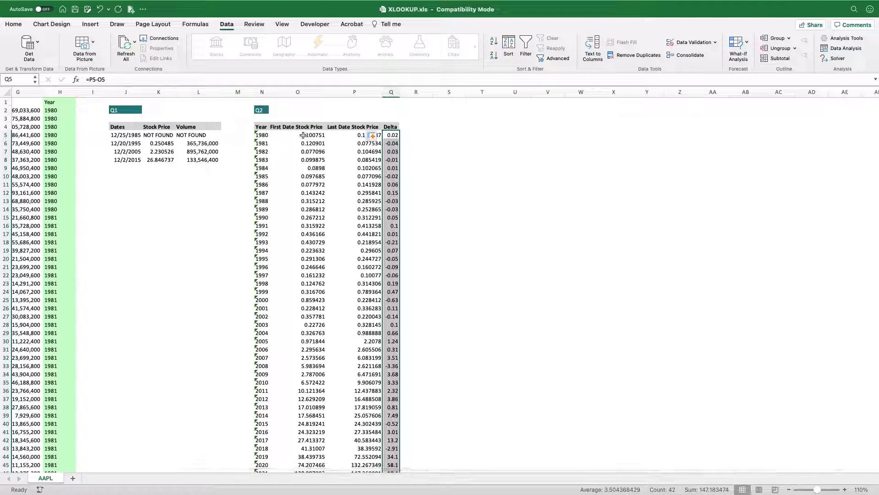
left_click(288, 135)
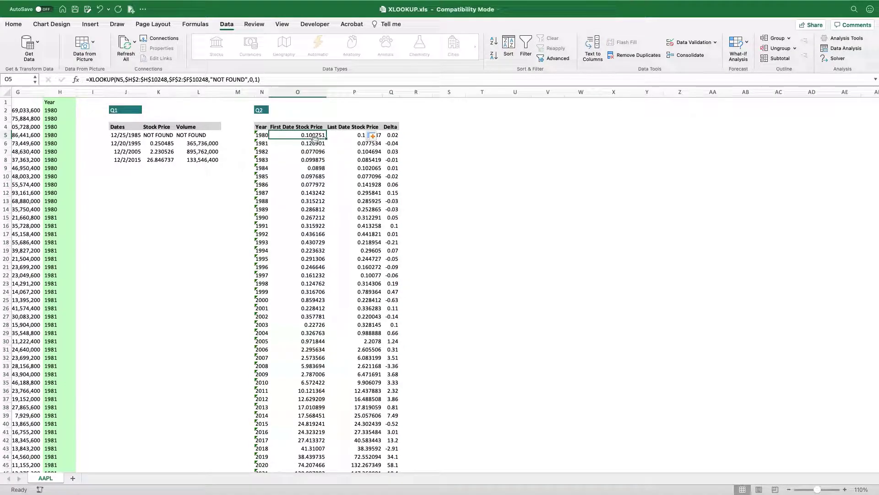
scroll(248, 154, "left", 12)
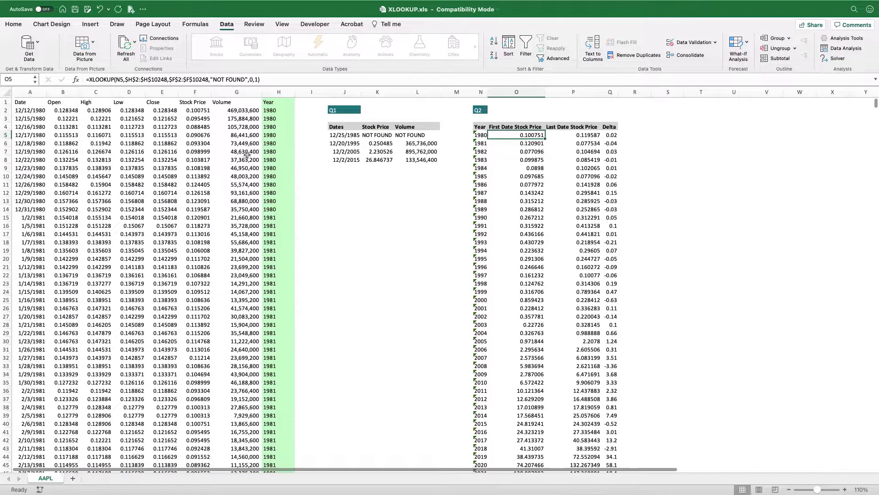
left_click(37, 111)
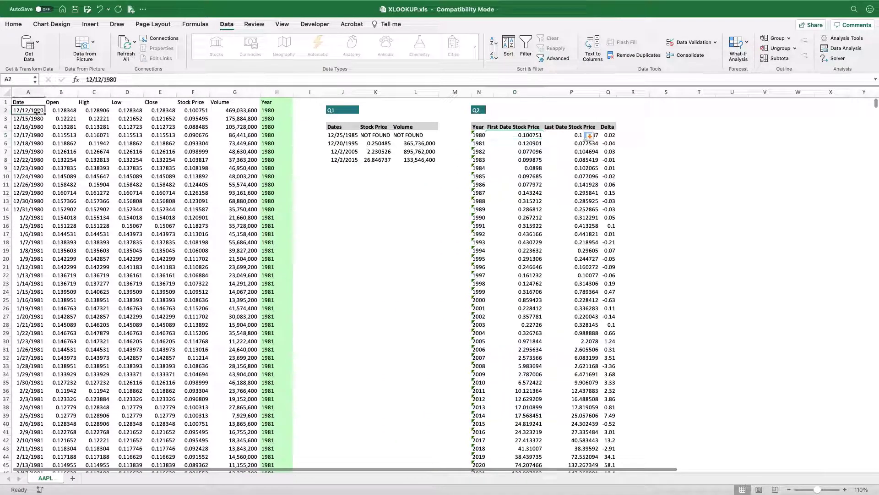
left_click(200, 112)
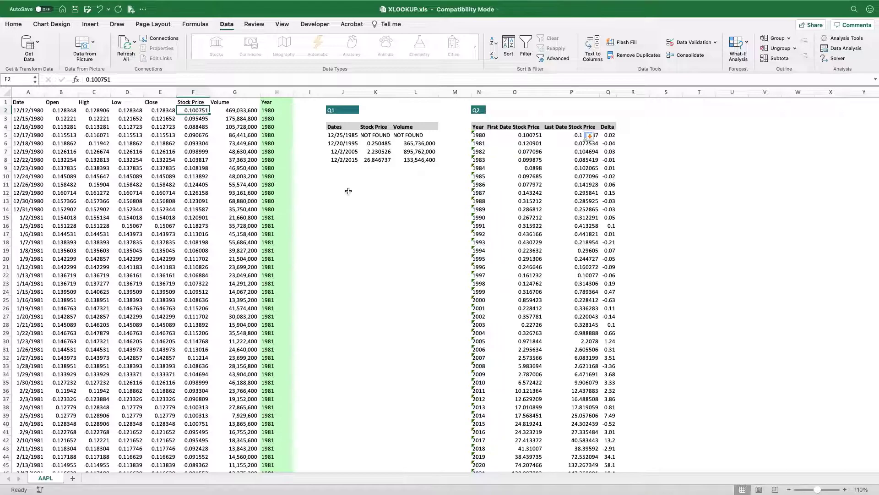
scroll(350, 190, "right", 17)
left_click(263, 133)
left_click(279, 144)
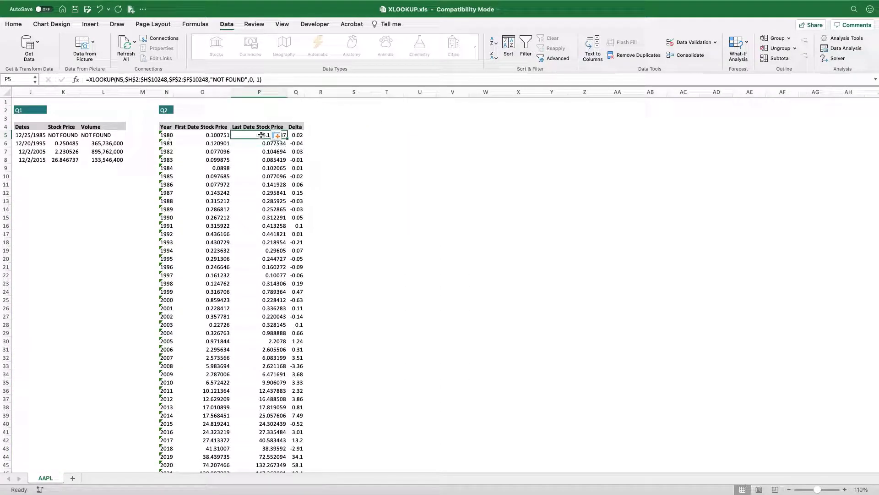
scroll(278, 173, "down", 2)
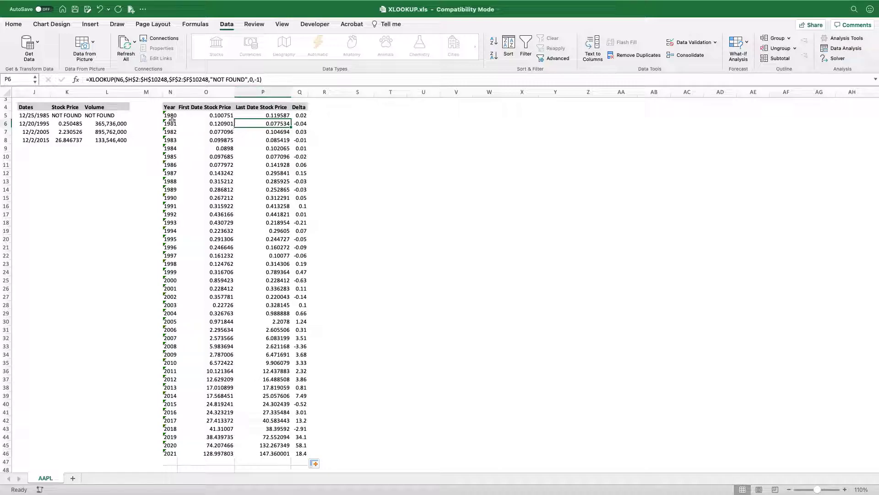
left_click(229, 117)
left_click(268, 117)
scroll(210, 134, "left", 10)
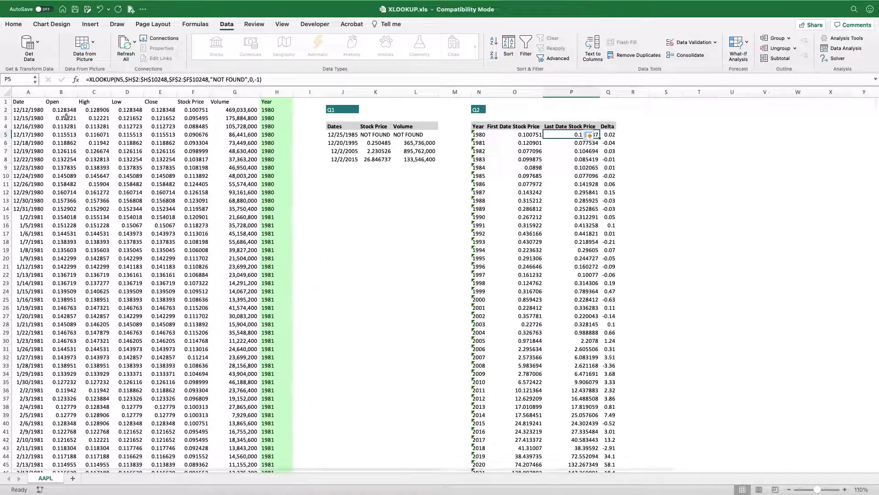
left_click_drag(31, 112, 33, 208)
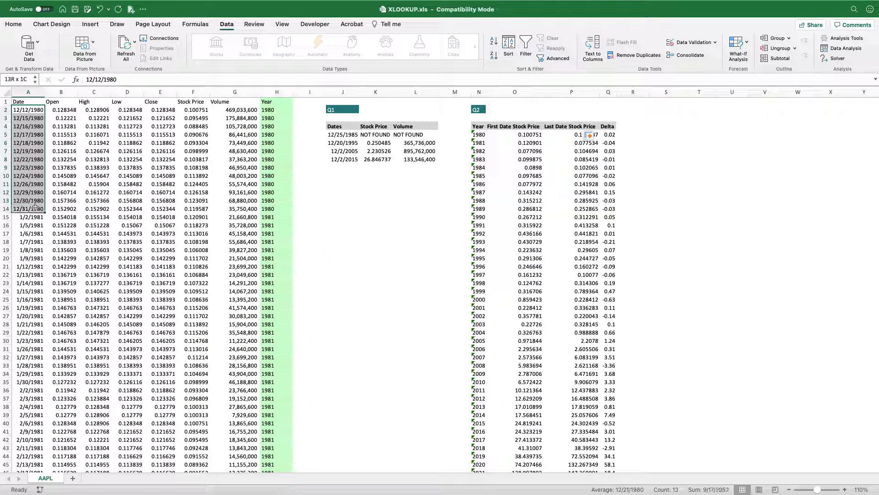
left_click(198, 209)
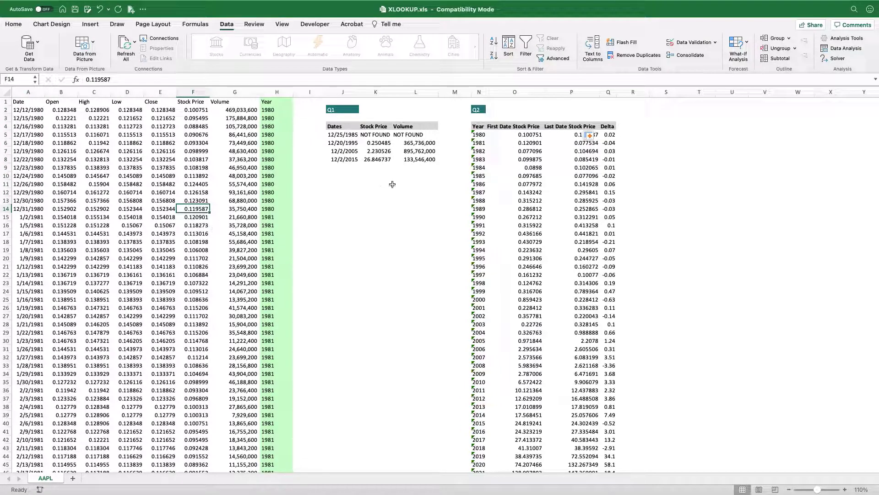
left_click(518, 134)
scroll(522, 131, "right", 5)
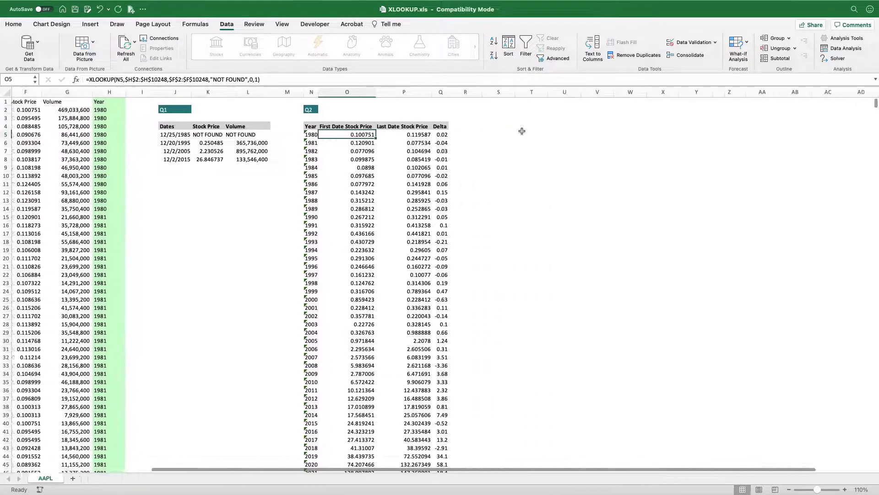
left_click(390, 136)
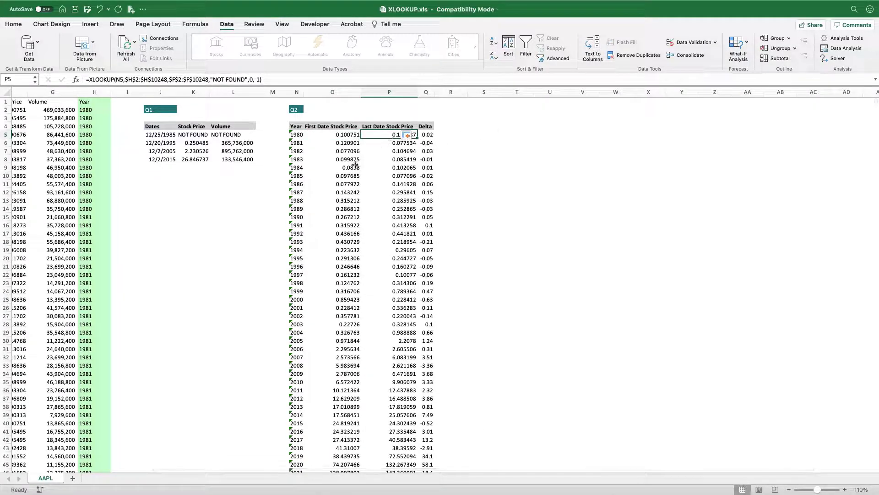
scroll(375, 151, "right", 3)
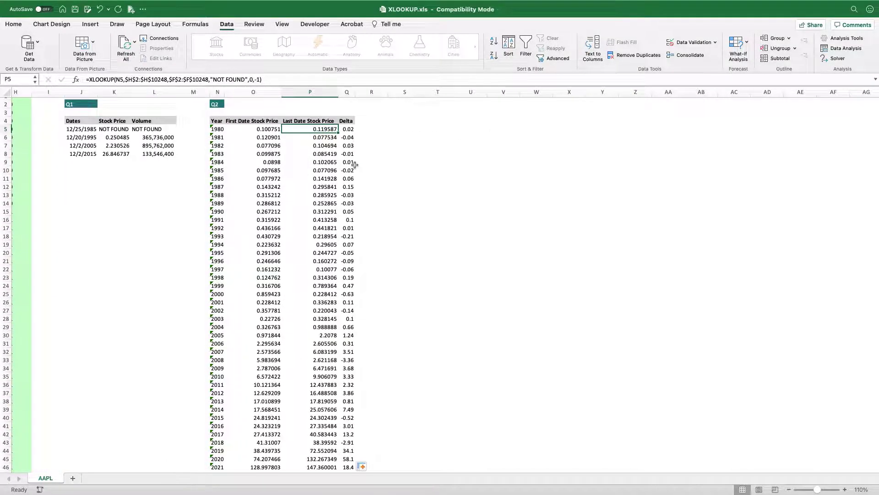